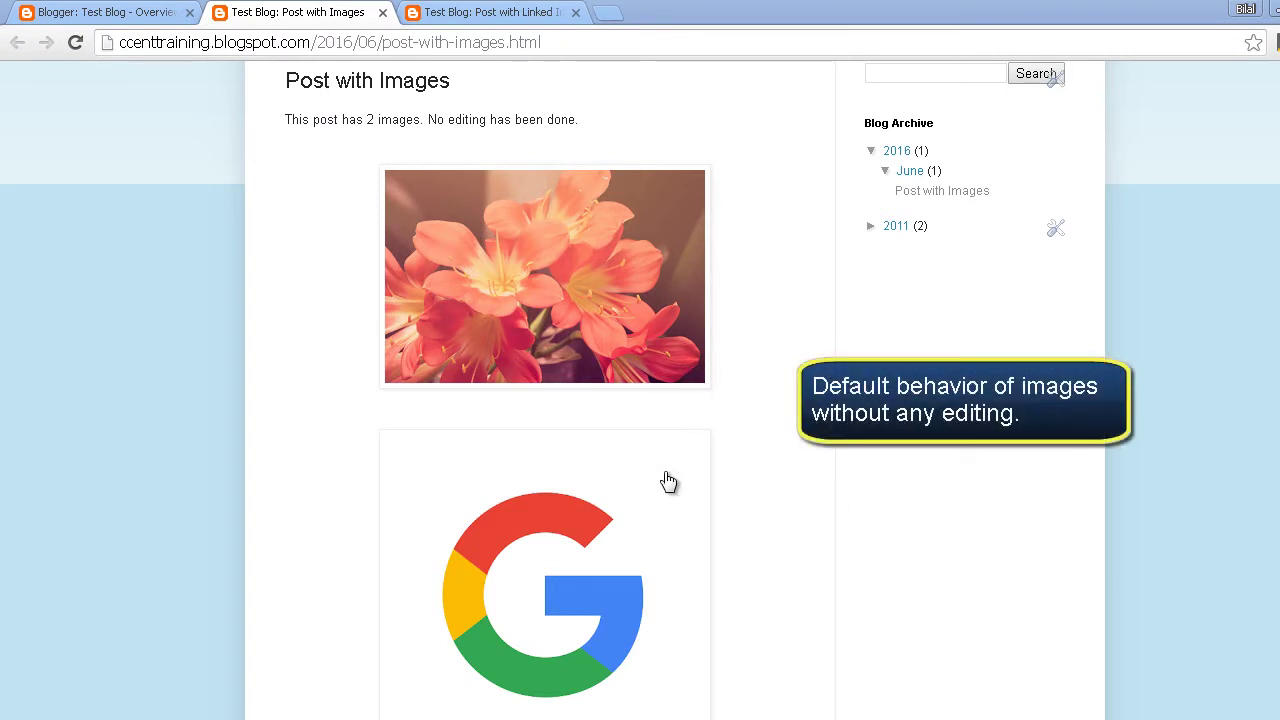
# View the flower and Google images of the Post with Images page enlarged, then close the lightbox
pyautogui.click(552, 267)
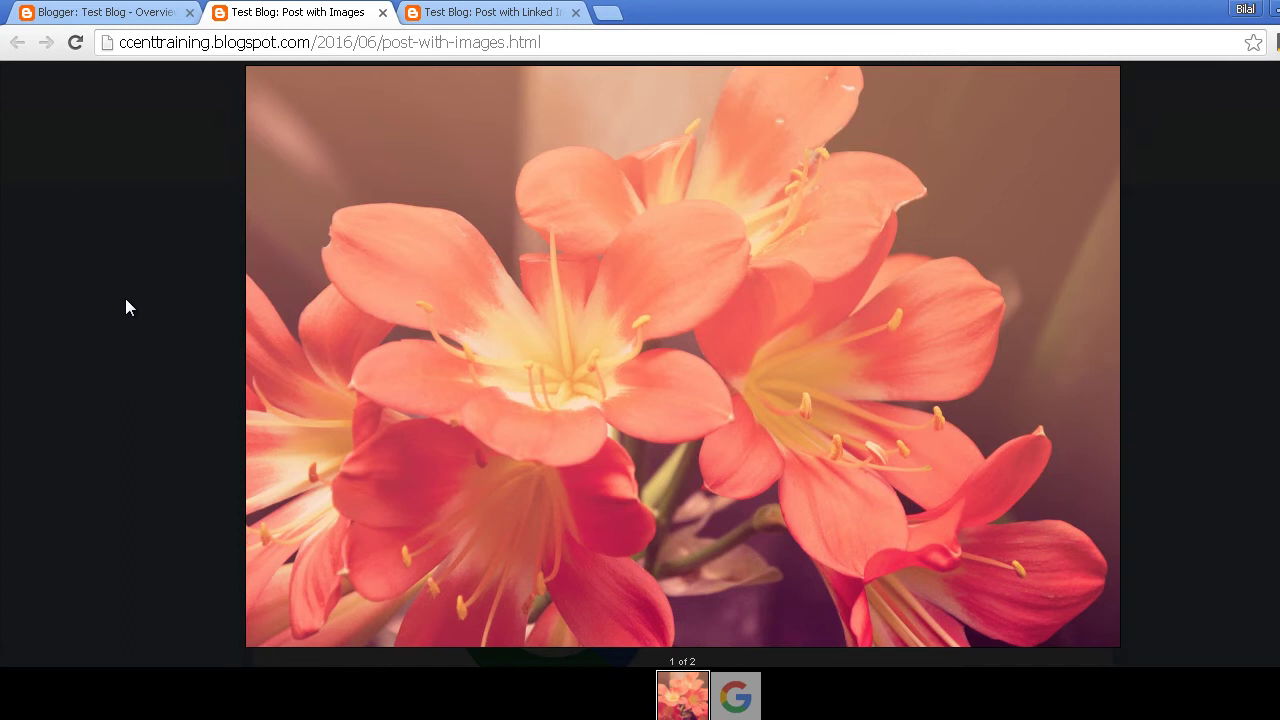
pyautogui.click(95, 312)
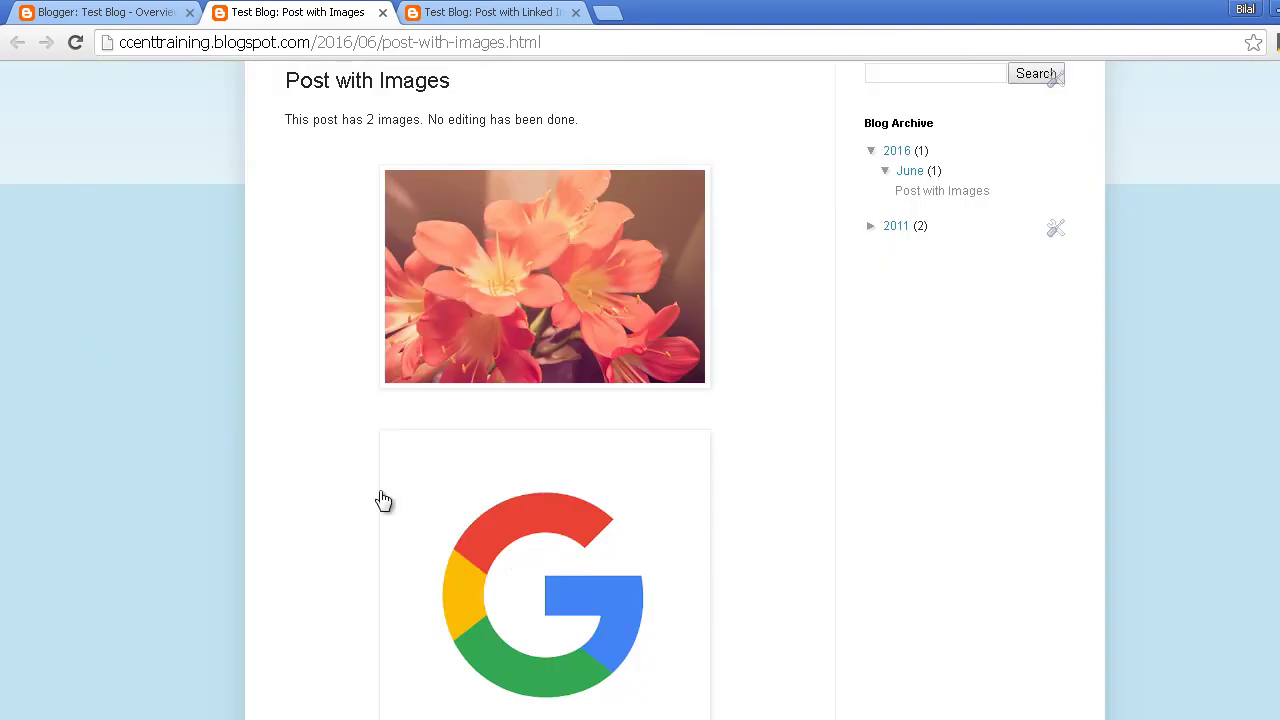
pyautogui.click(514, 578)
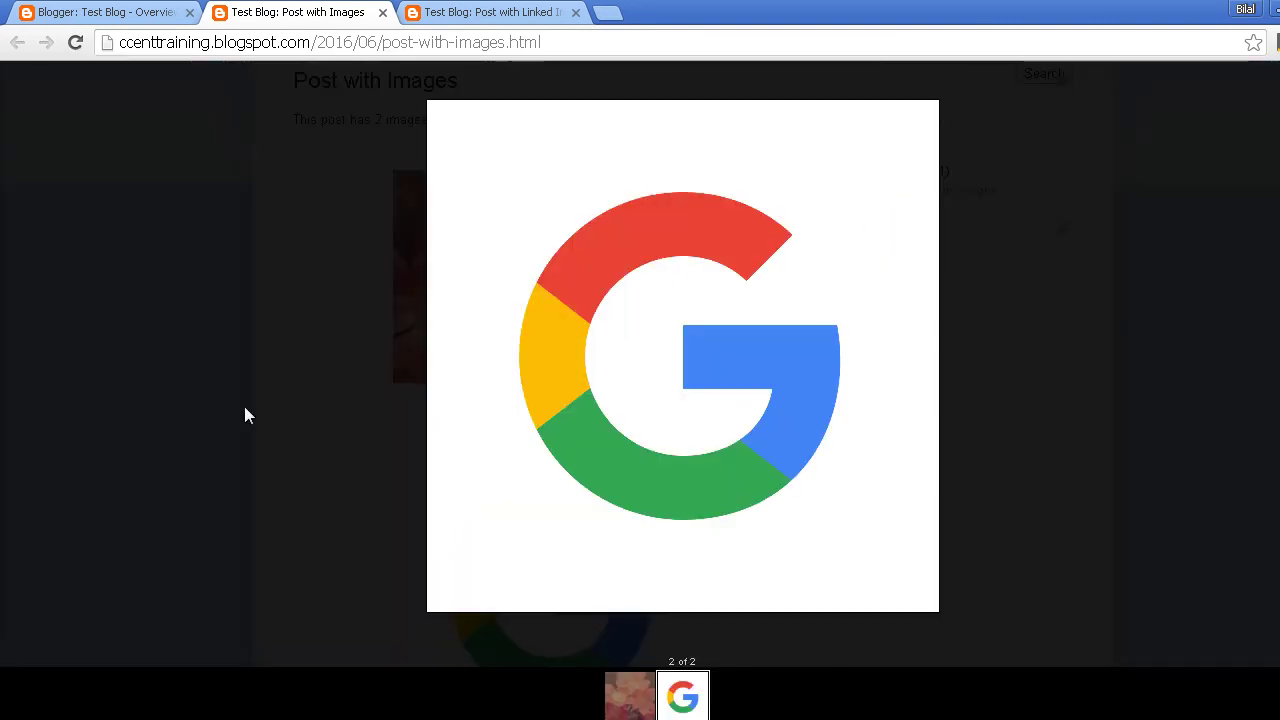
pyautogui.click(43, 310)
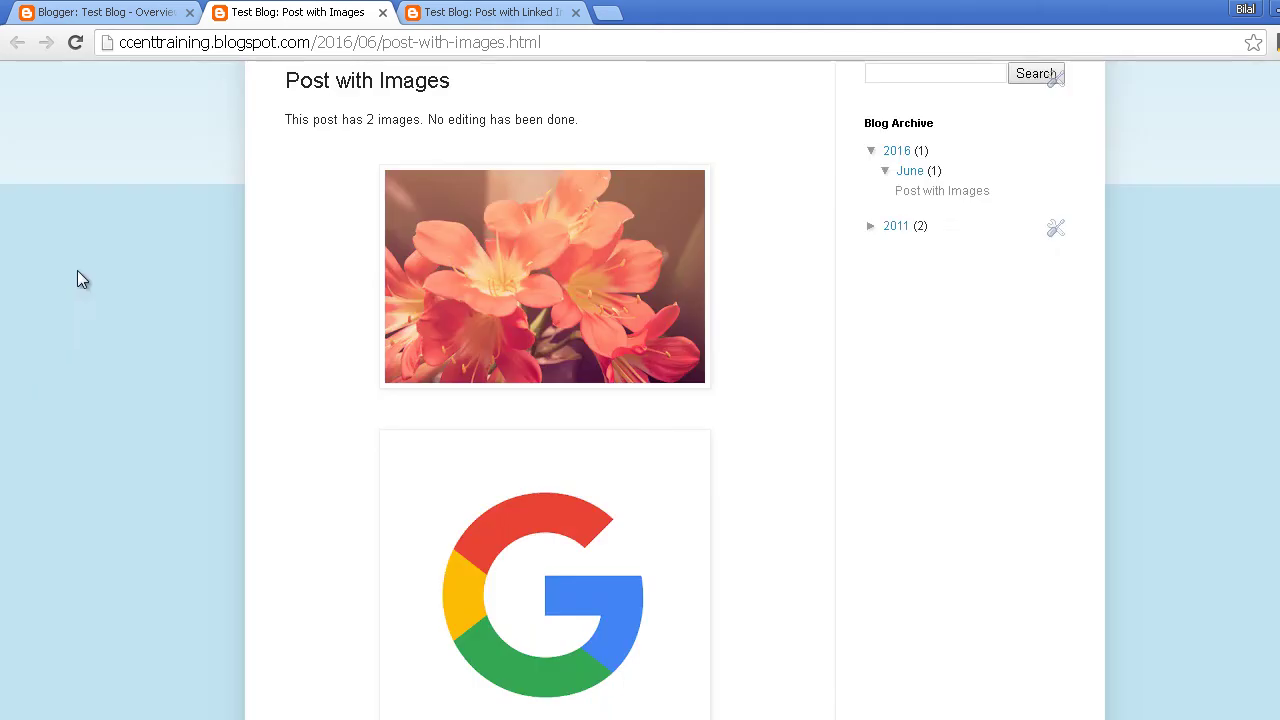
# Test the links: the flower image opens another post, and the Google image opens google.com.pk in a new tab
pyautogui.click(520, 12)
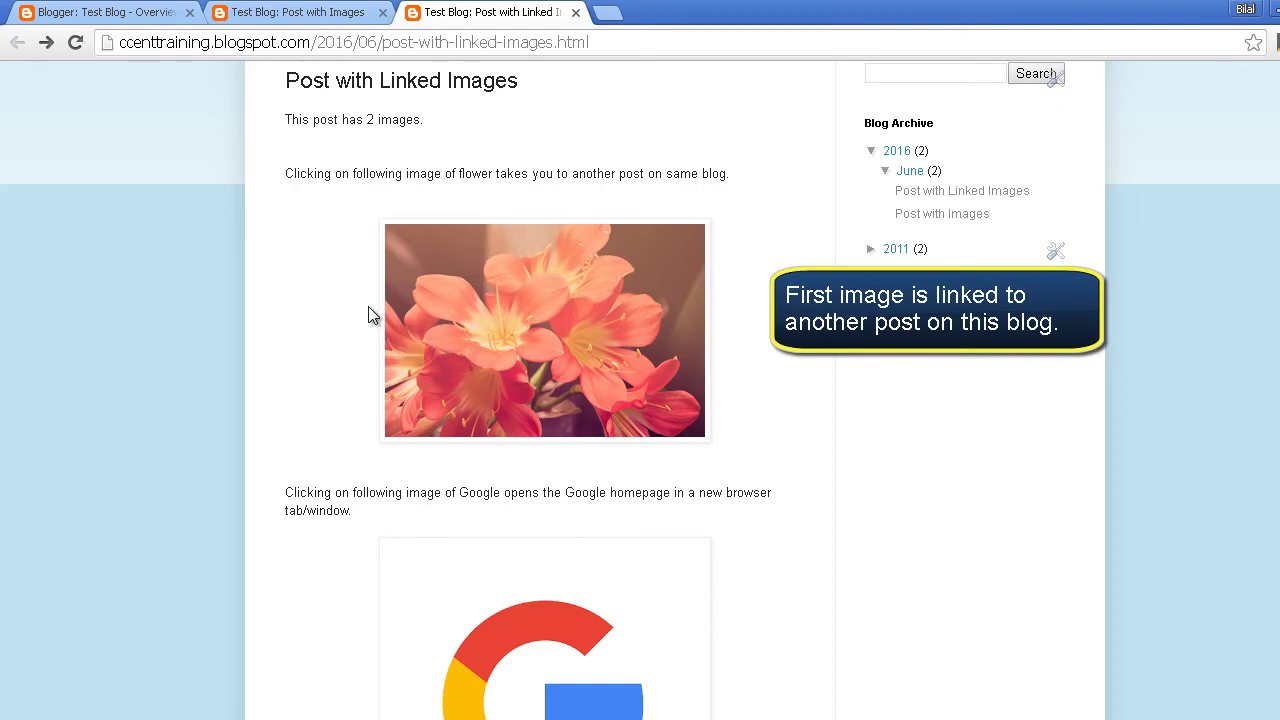
pyautogui.click(455, 302)
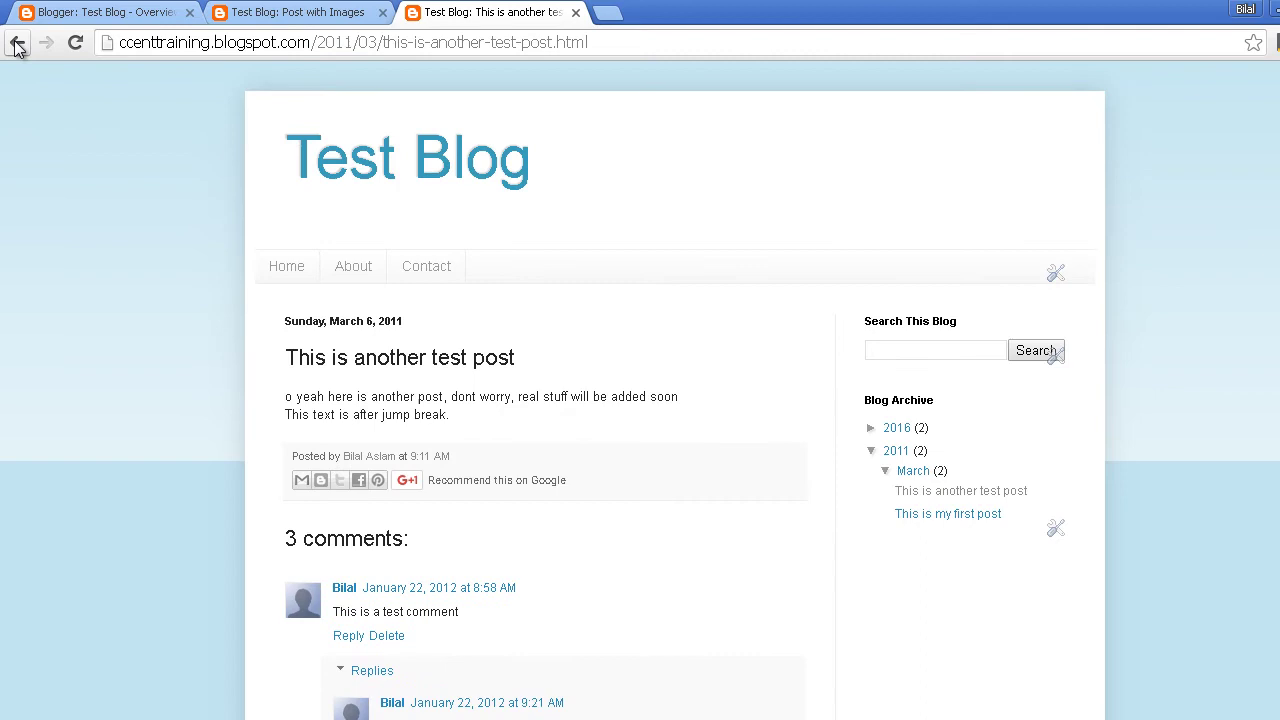
pyautogui.click(17, 46)
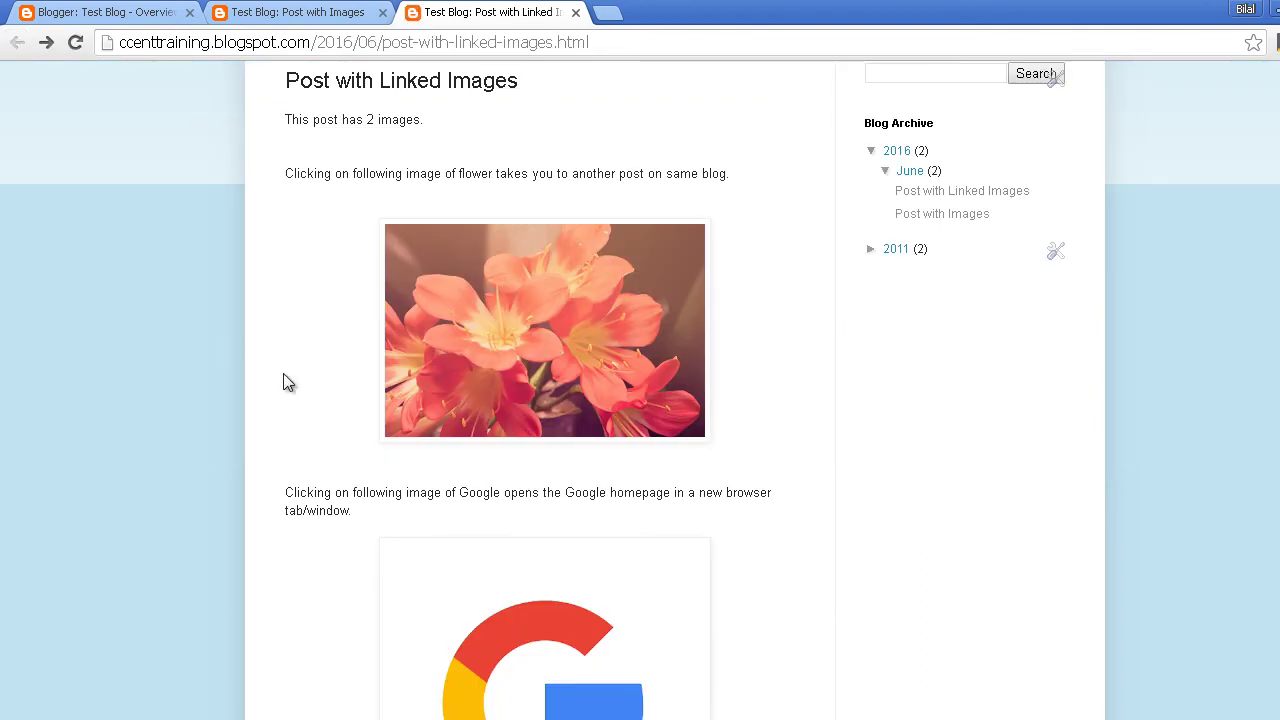
pyautogui.scroll(-2, 976, 370)
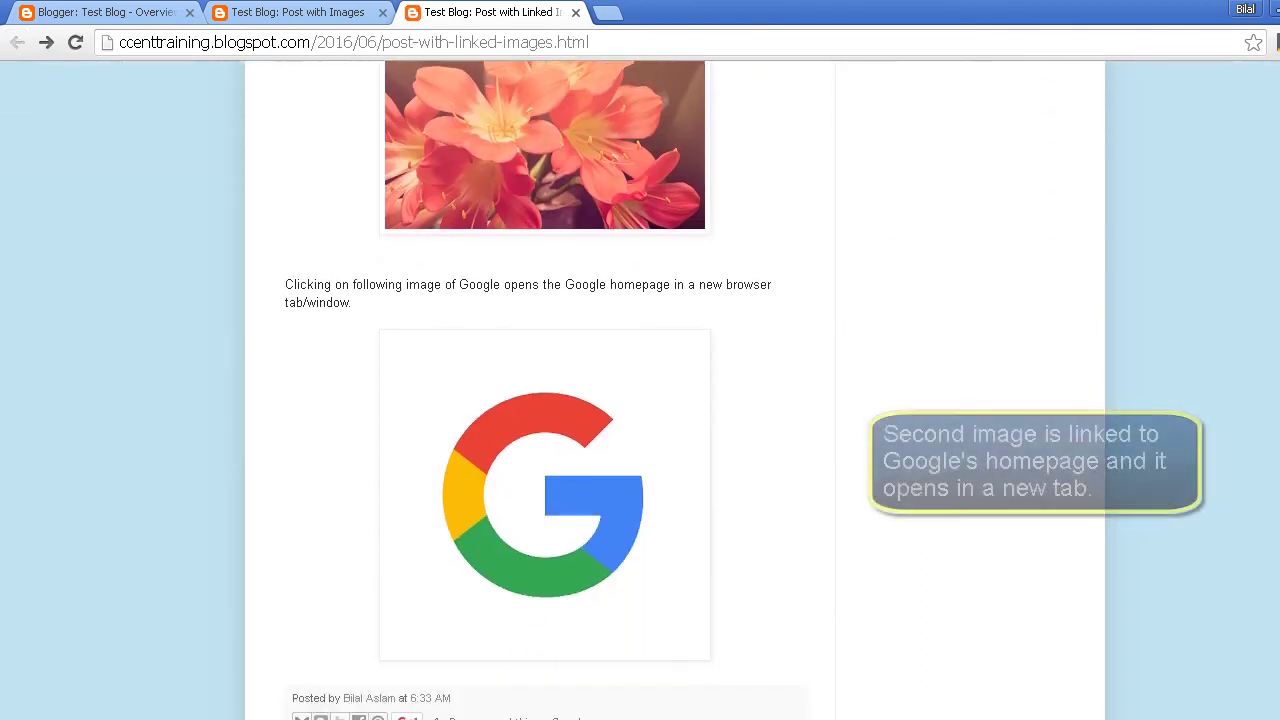
pyautogui.click(625, 428)
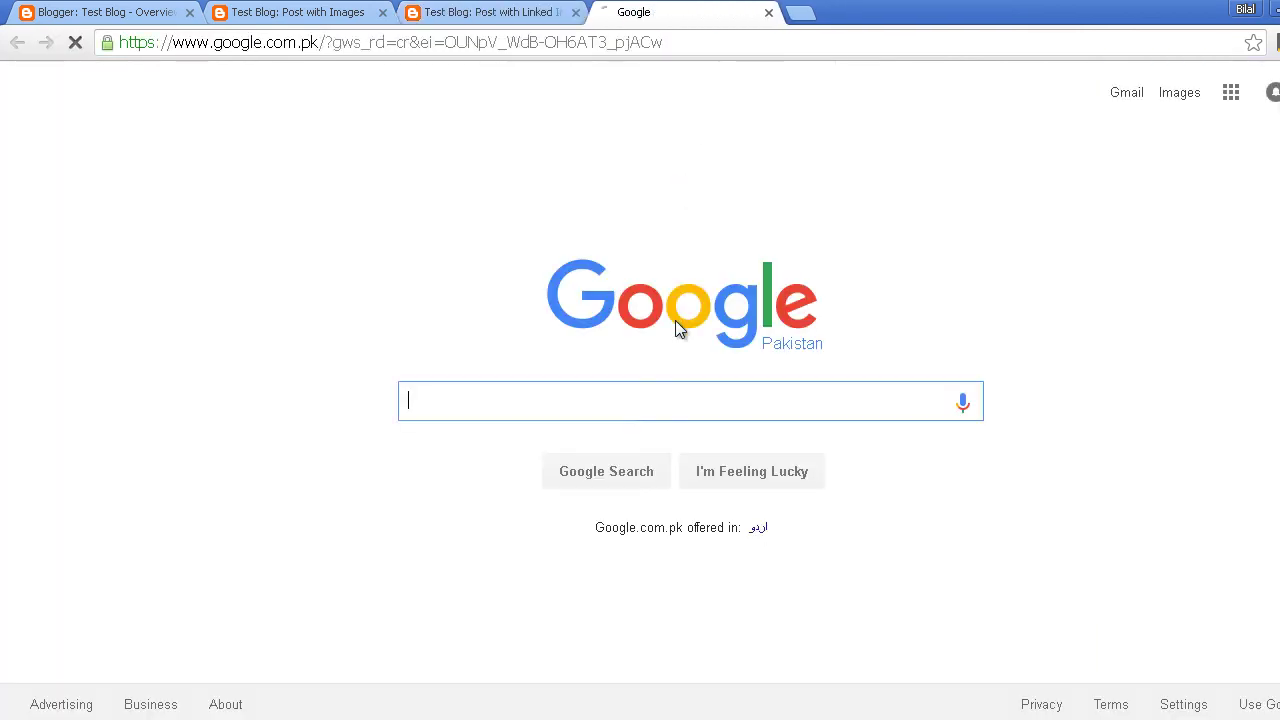
pyautogui.click(485, 10)
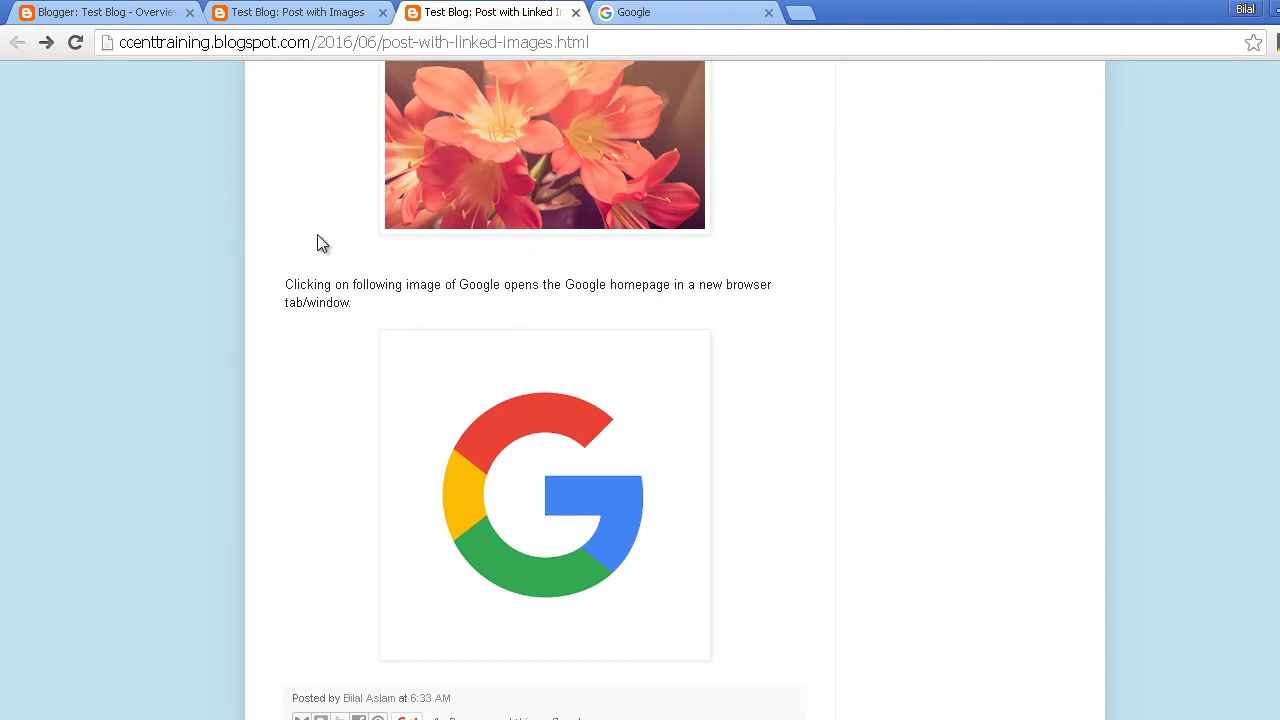
# Close the post tabs and start a new post titled 'Post with Linked Images'
pyautogui.hotkey('ctrl', 'w')
pyautogui.hotkey('ctrl', 'w')
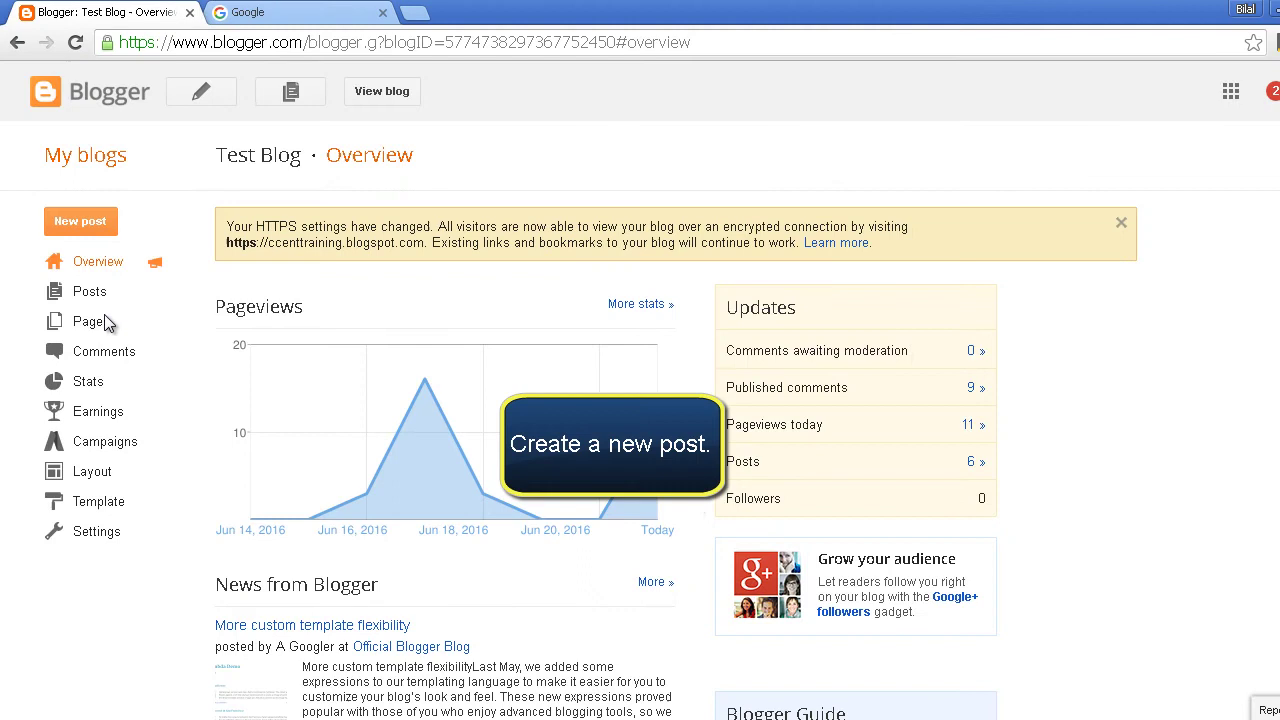
pyautogui.click(80, 221)
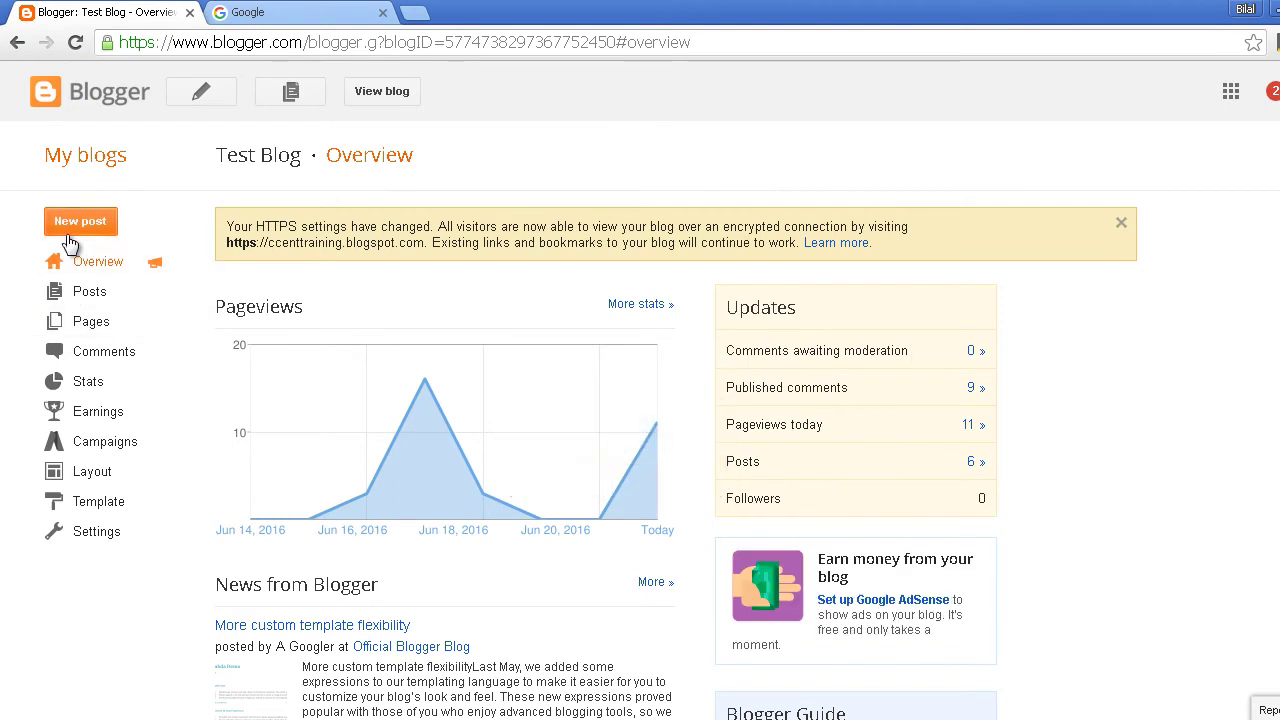
pyautogui.click(200, 152)
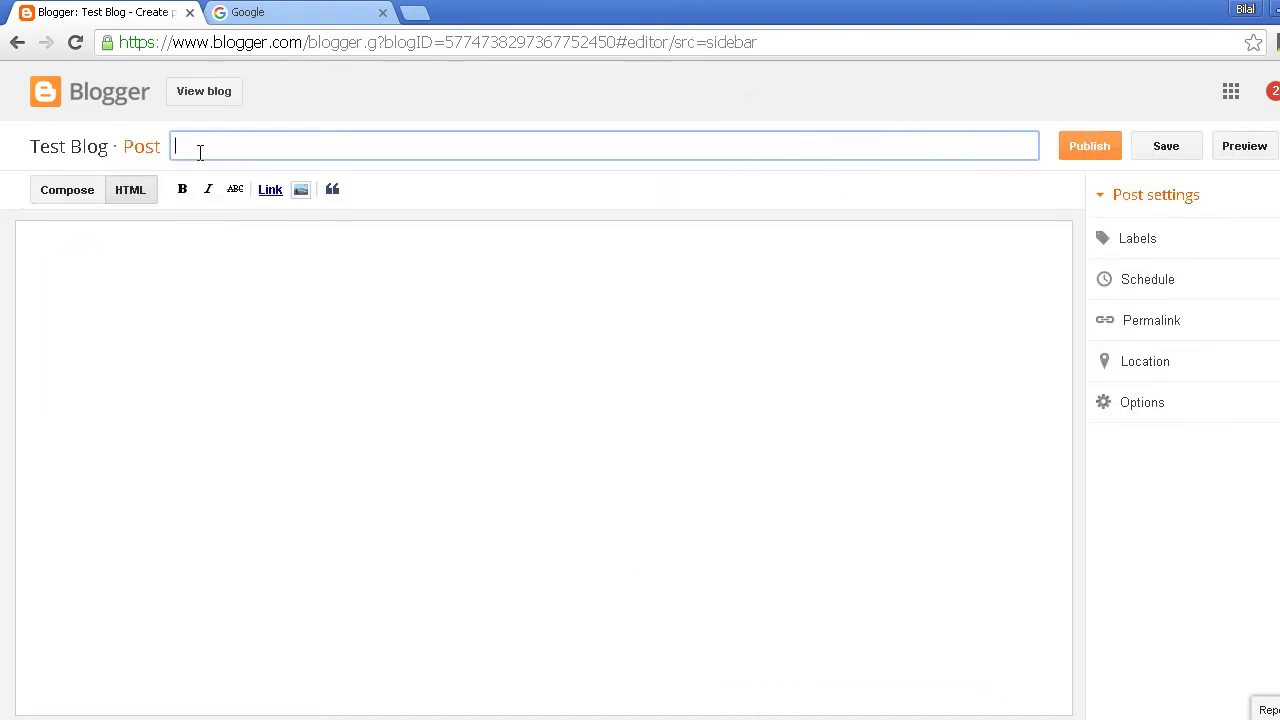
pyautogui.write('Post')
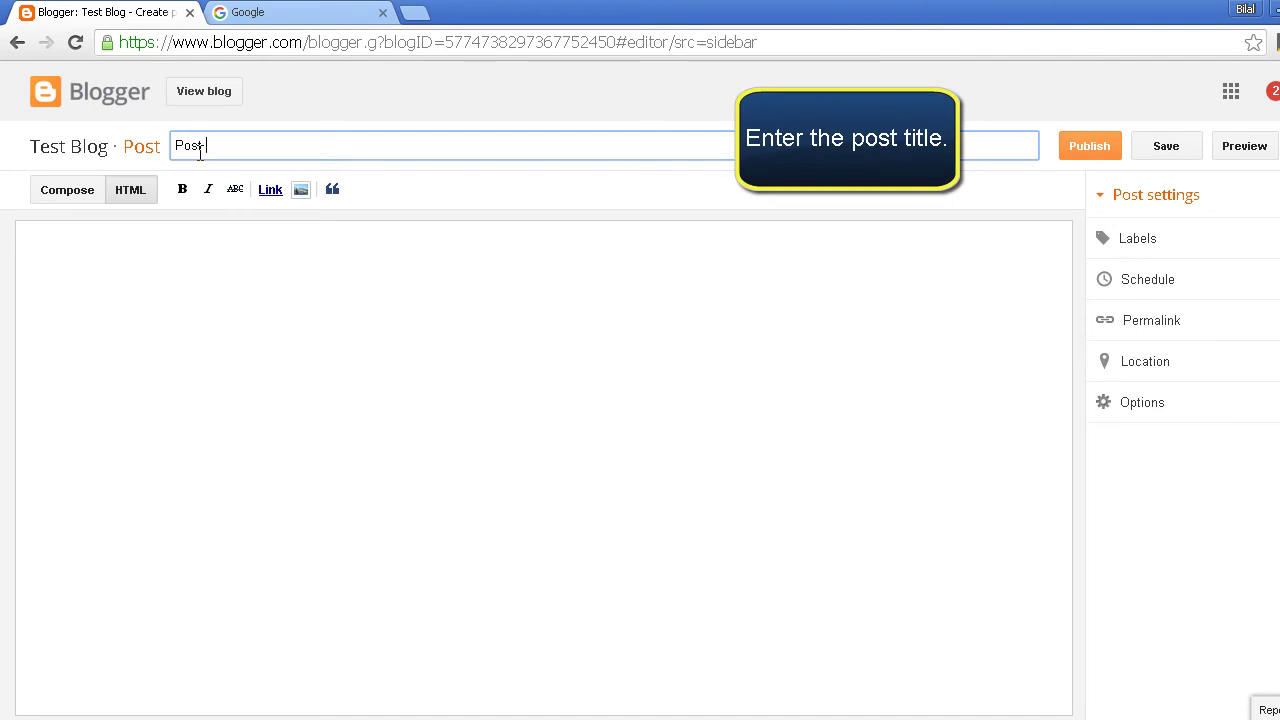
pyautogui.write(' with Linked Images')
pyautogui.click(213, 234)
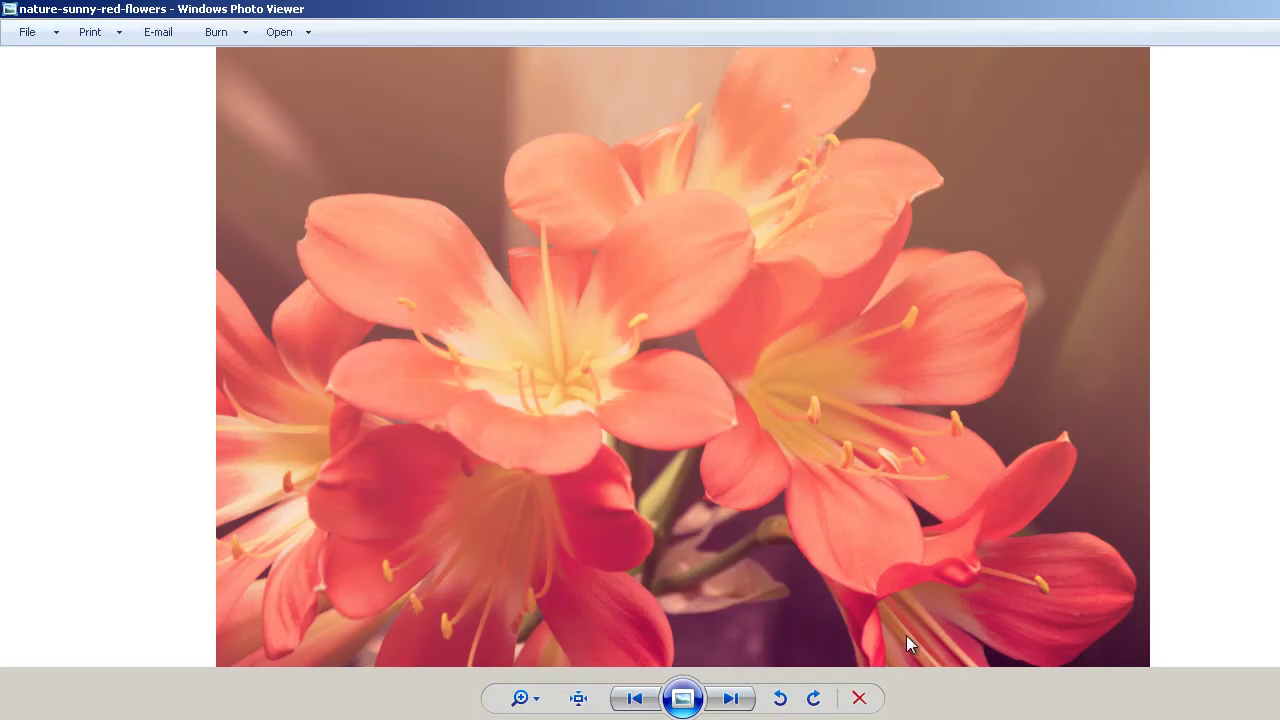
pyautogui.hotkey('alt', 'Tab')
pyautogui.hotkey('alt', 'Tab')
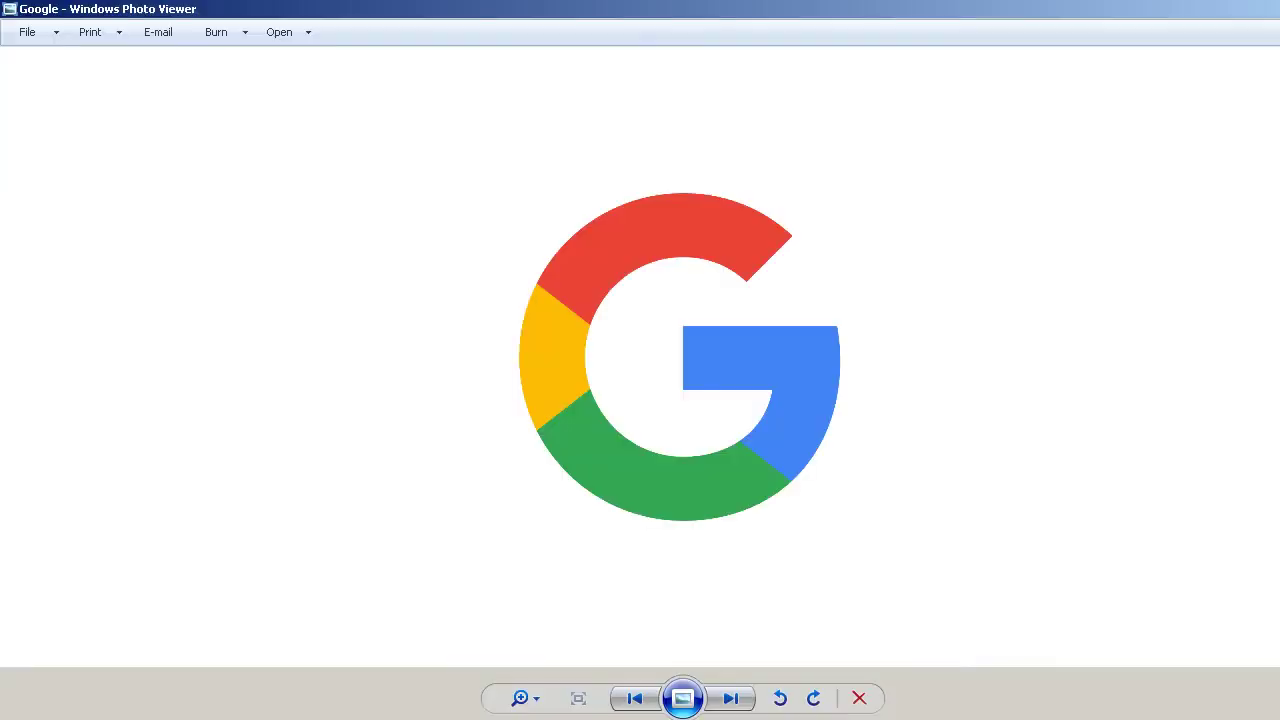
pyautogui.hotkey('alt', 'Tab')
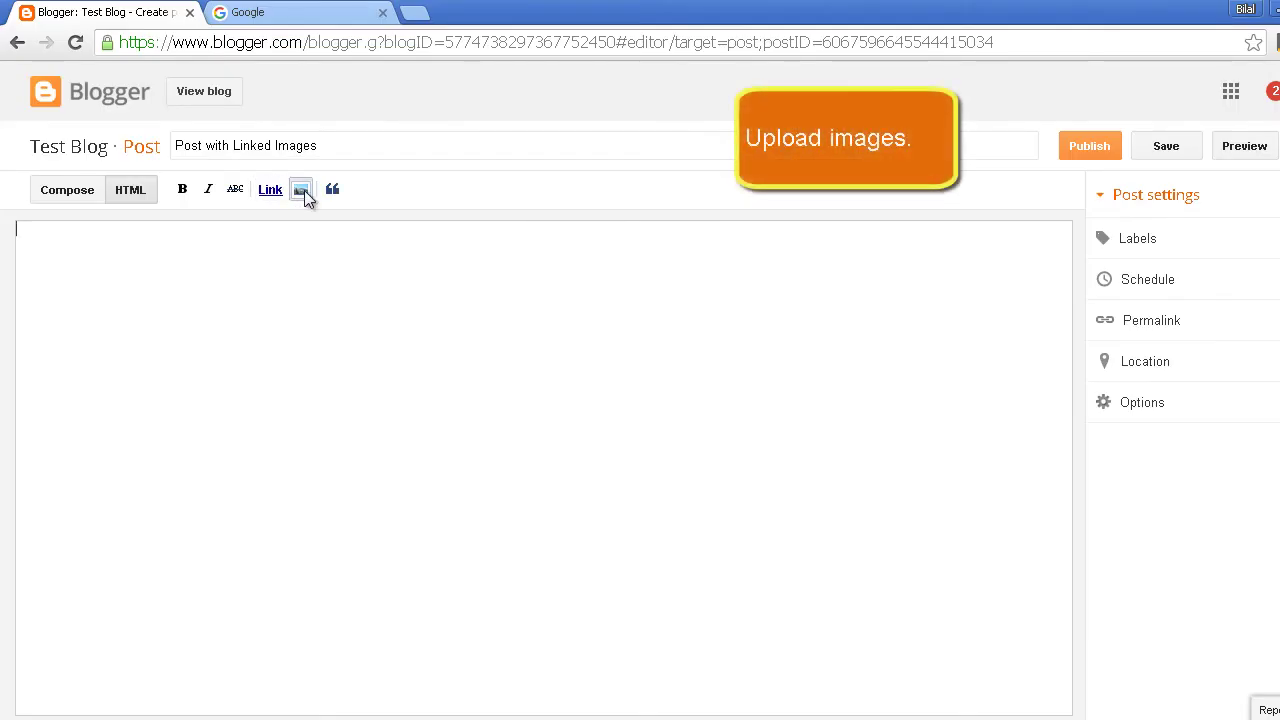
# Upload nature-sunny-red-flowers and Google.png and insert both images centred at medium size
pyautogui.click(302, 191)
pyautogui.click(296, 253)
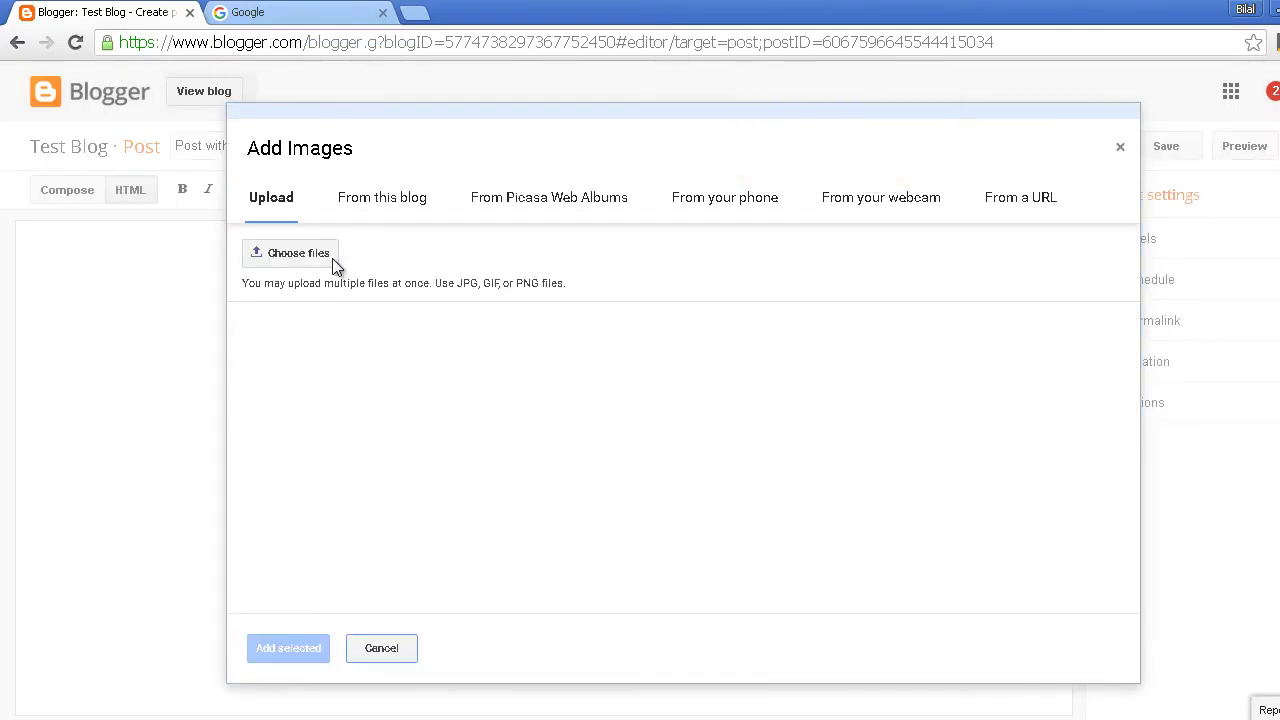
pyautogui.click(351, 166)
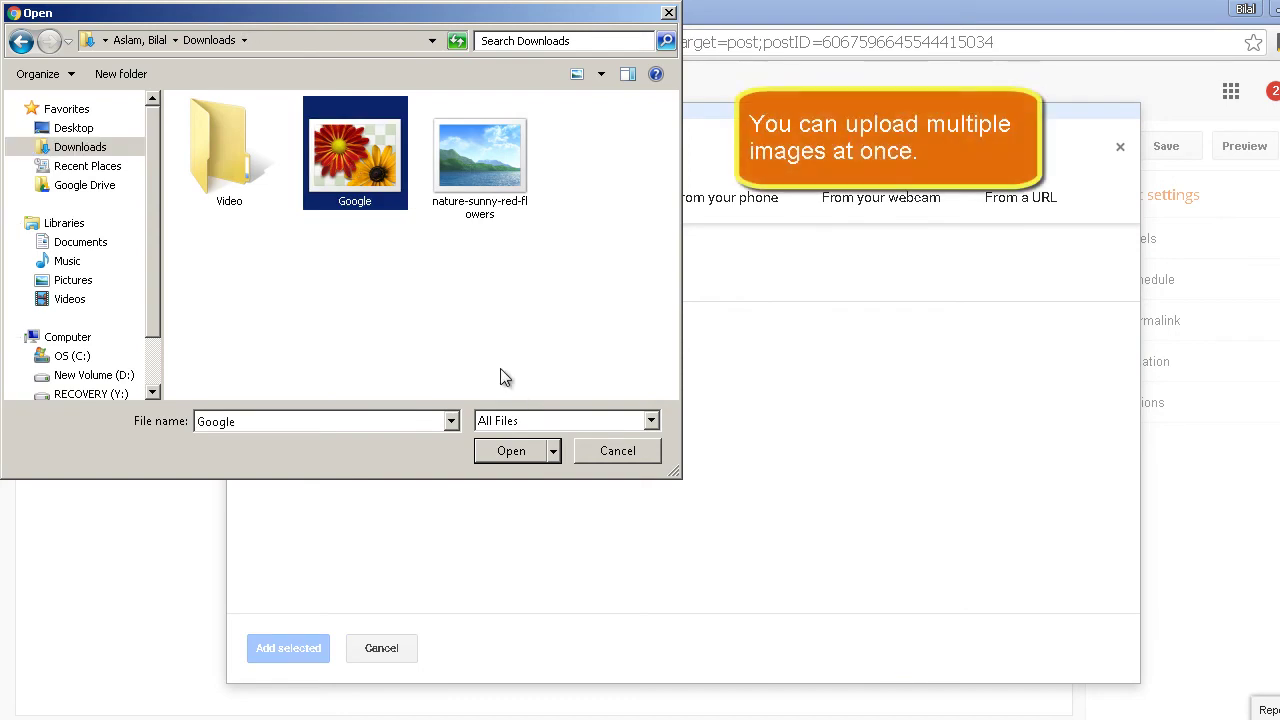
pyautogui.click(477, 205)
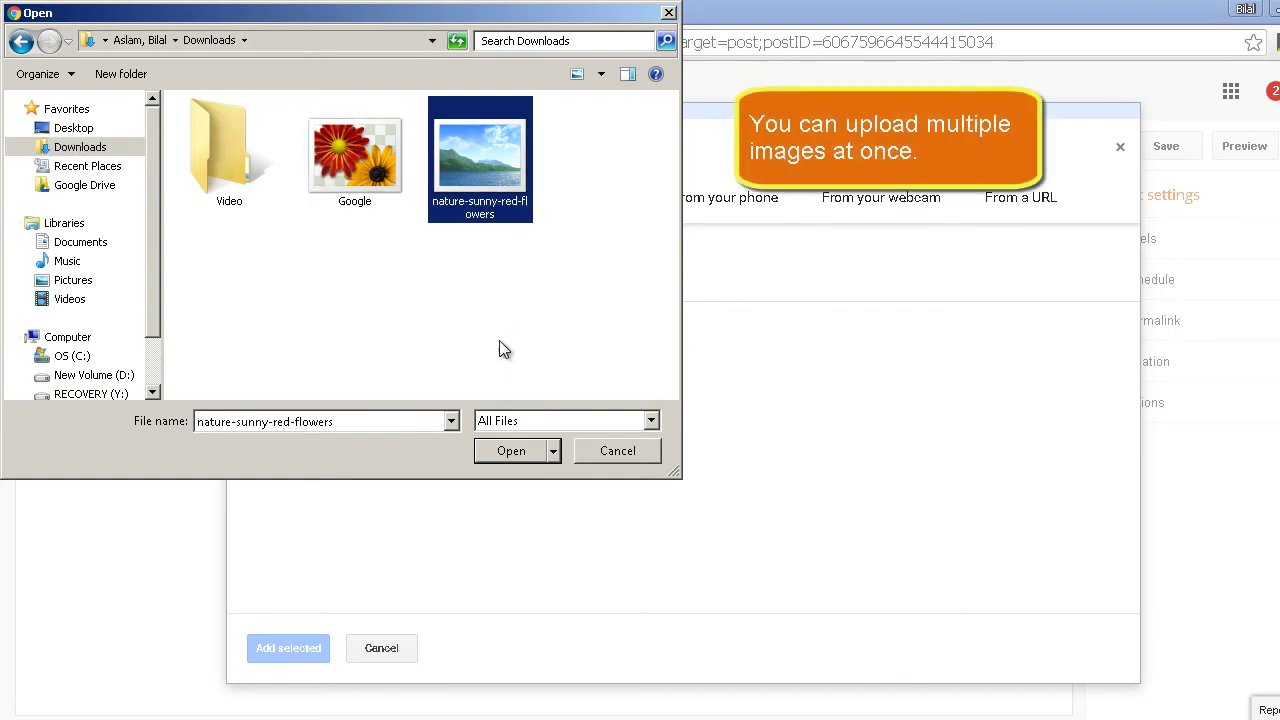
pyautogui.click(513, 448)
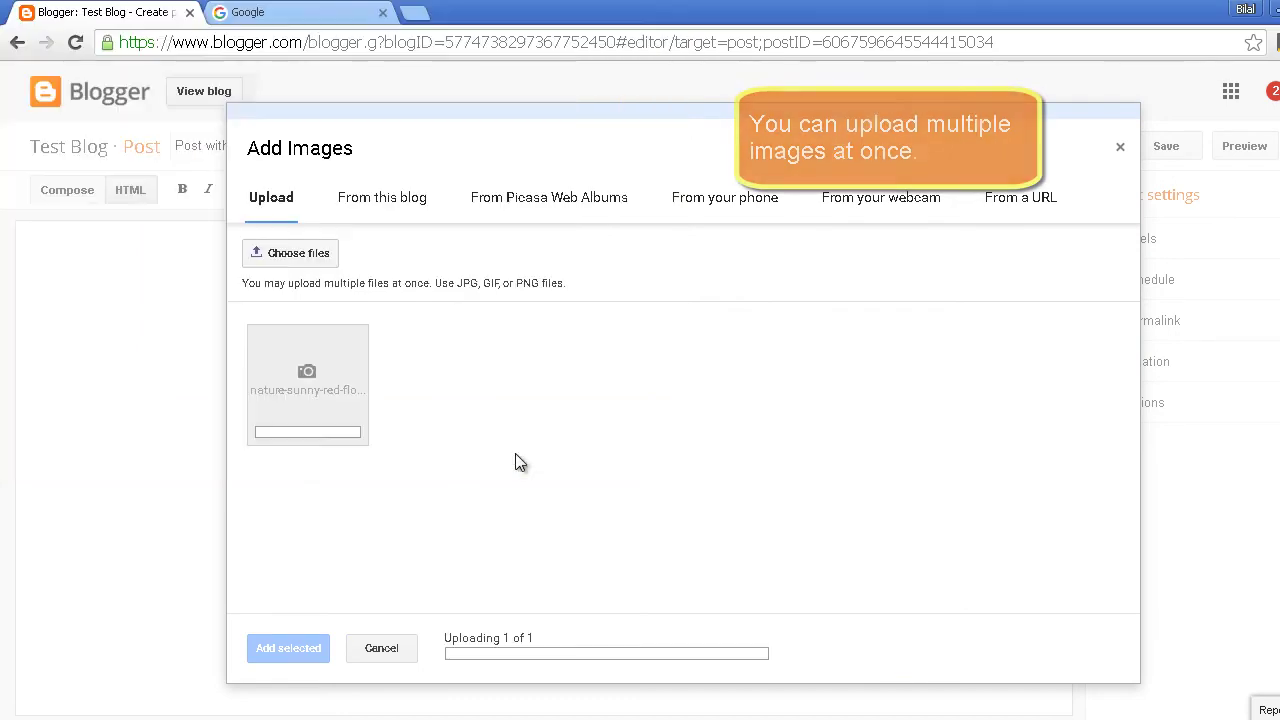
pyautogui.click(300, 254)
pyautogui.doubleClick(352, 180)
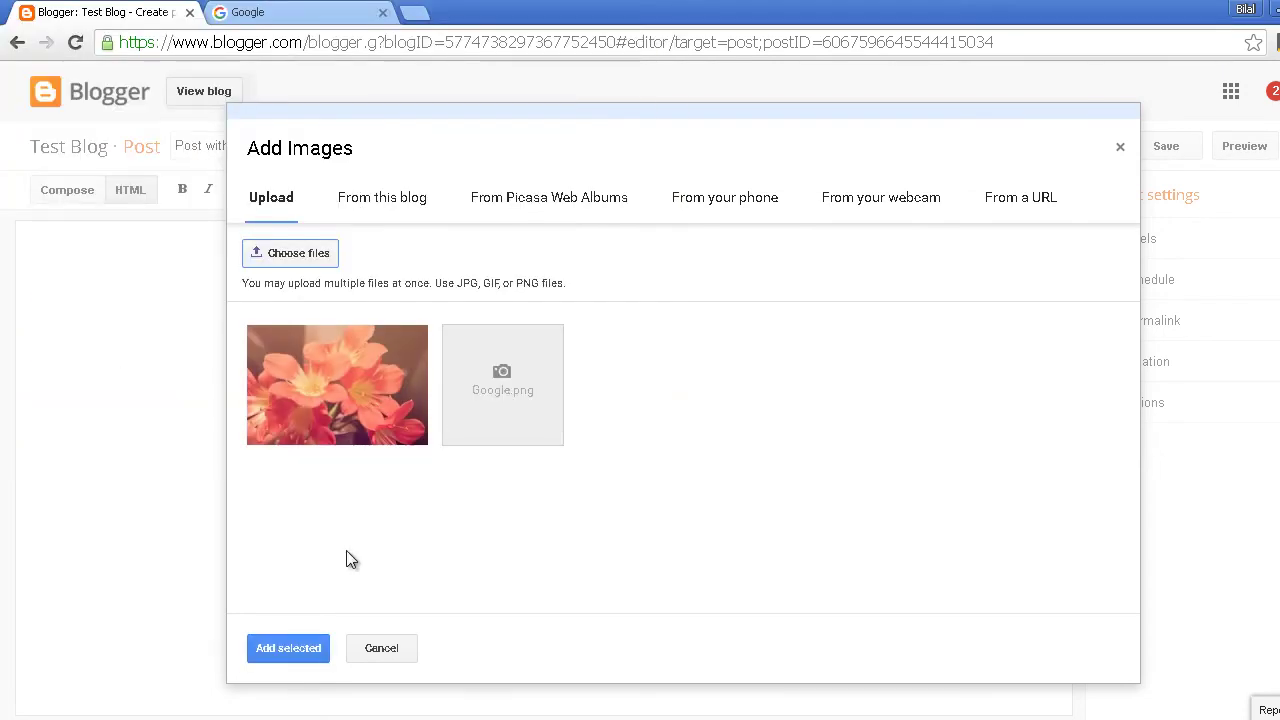
pyautogui.click(297, 651)
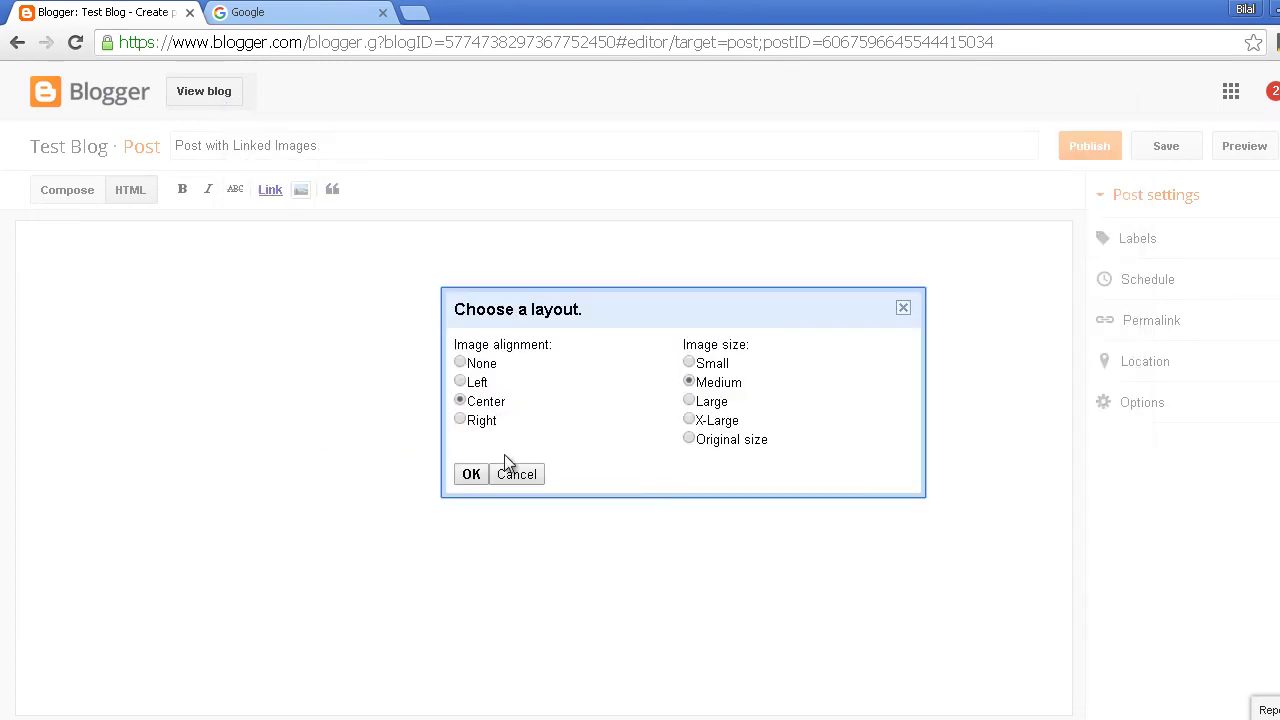
pyautogui.click(480, 474)
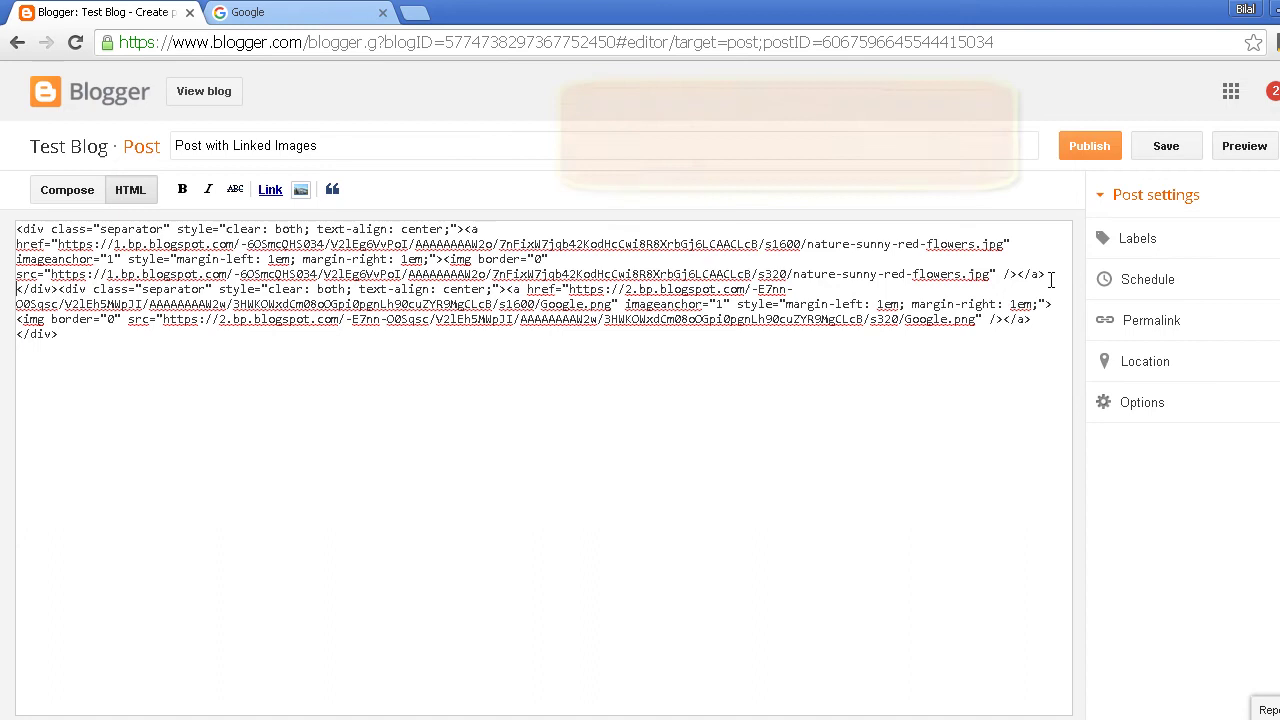
# Separate the two images' HTML code onto their own lines with blank lines around them
pyautogui.press('Return')
pyautogui.press('Return')
pyautogui.press('Return')
pyautogui.press('Return')
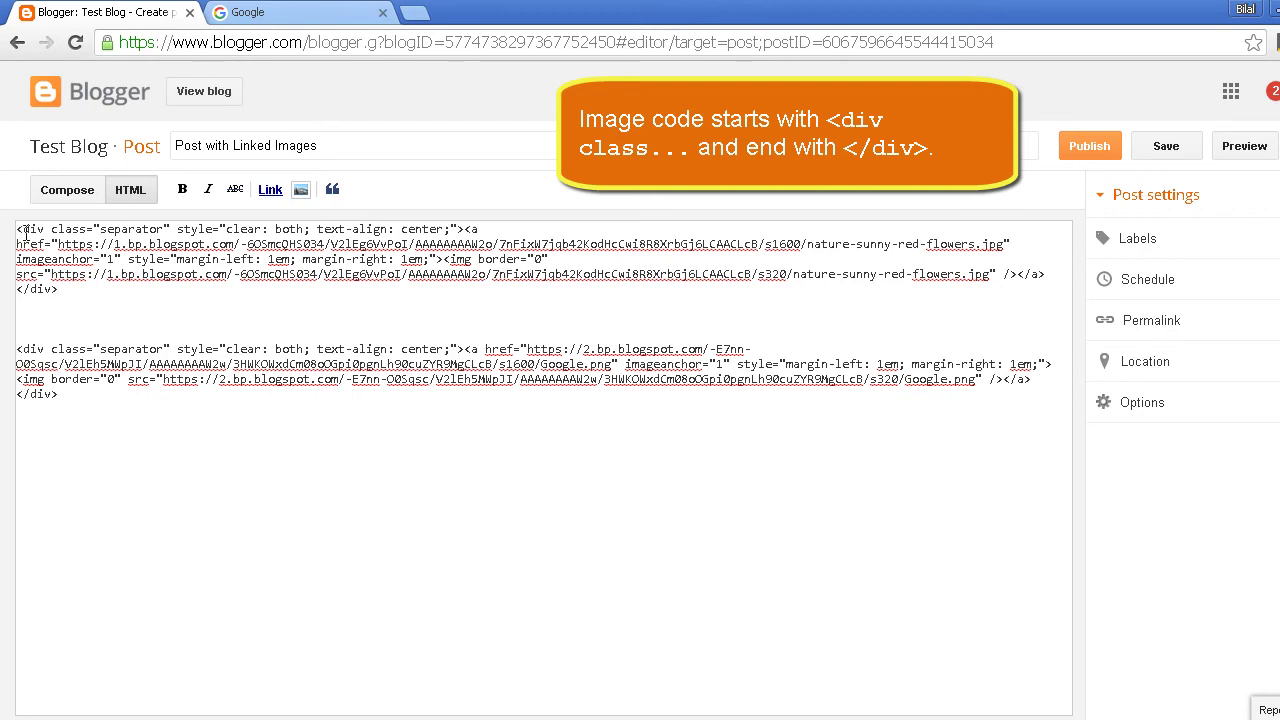
pyautogui.moveTo(16, 230); pyautogui.dragTo(44, 230)
pyautogui.moveTo(60, 289); pyautogui.dragTo(17, 290)
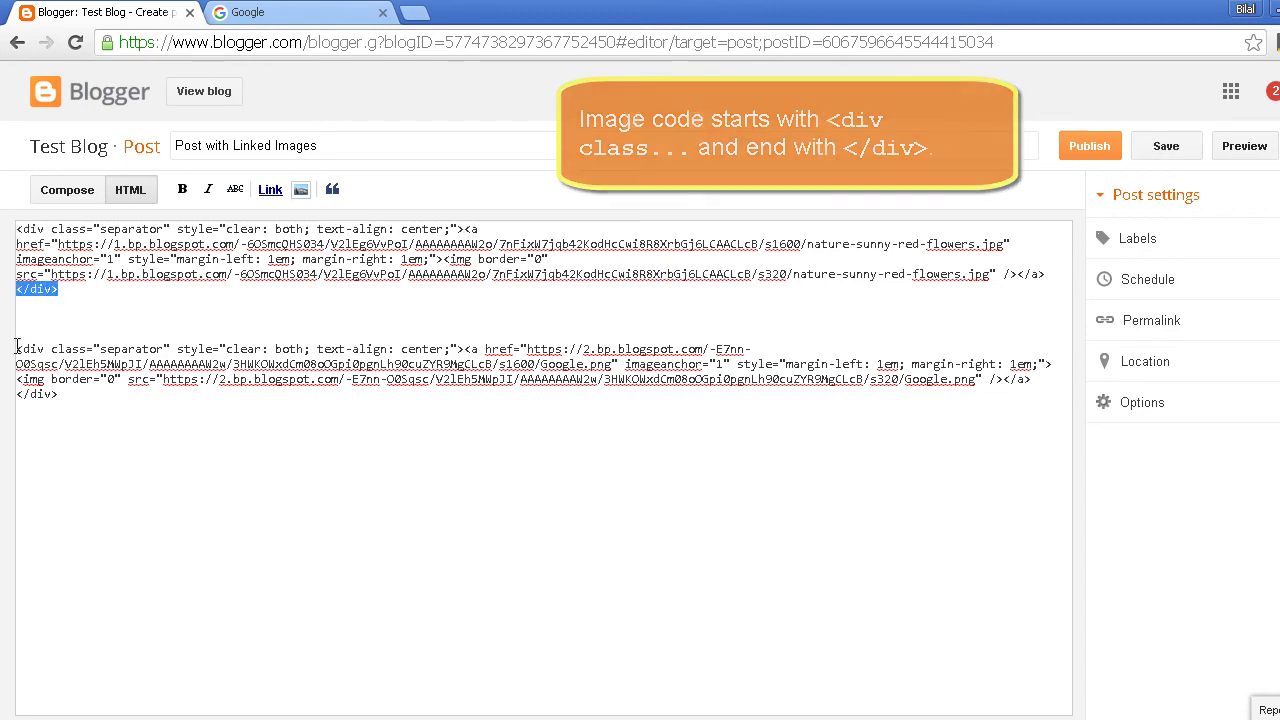
pyautogui.moveTo(16, 349); pyautogui.dragTo(46, 349)
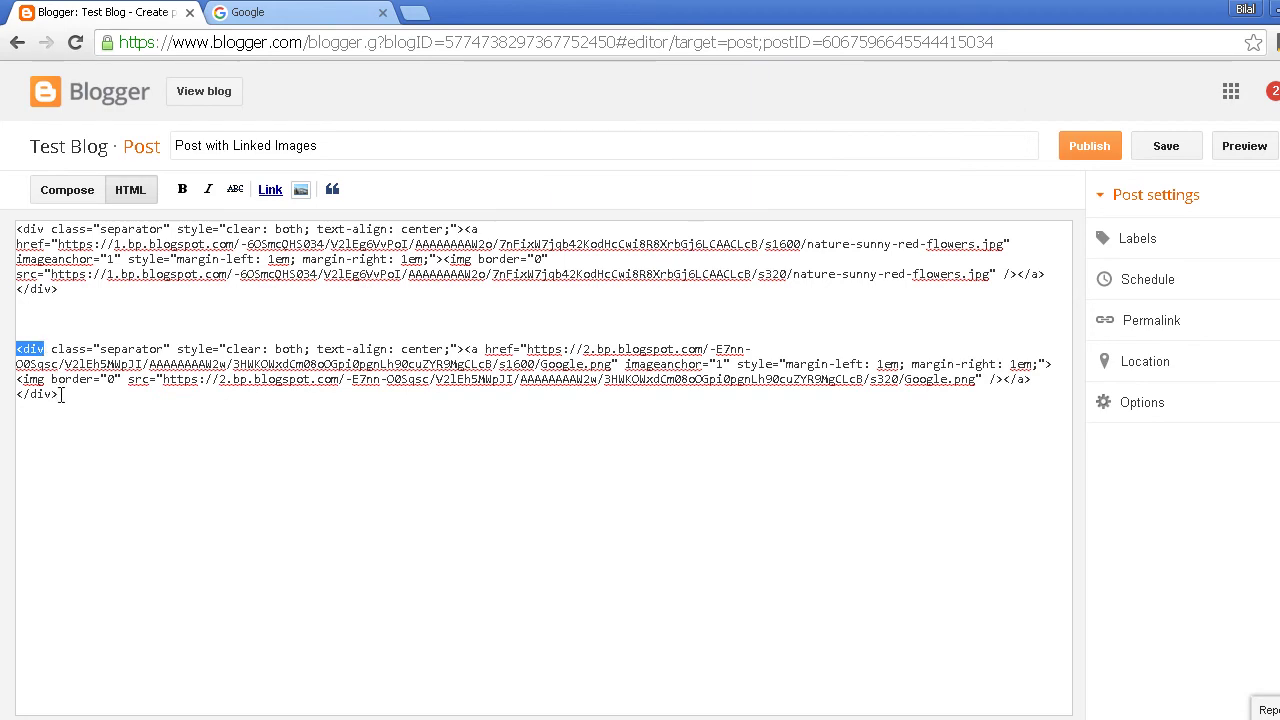
pyautogui.moveTo(61, 395); pyautogui.dragTo(28, 399)
pyautogui.click(58, 375)
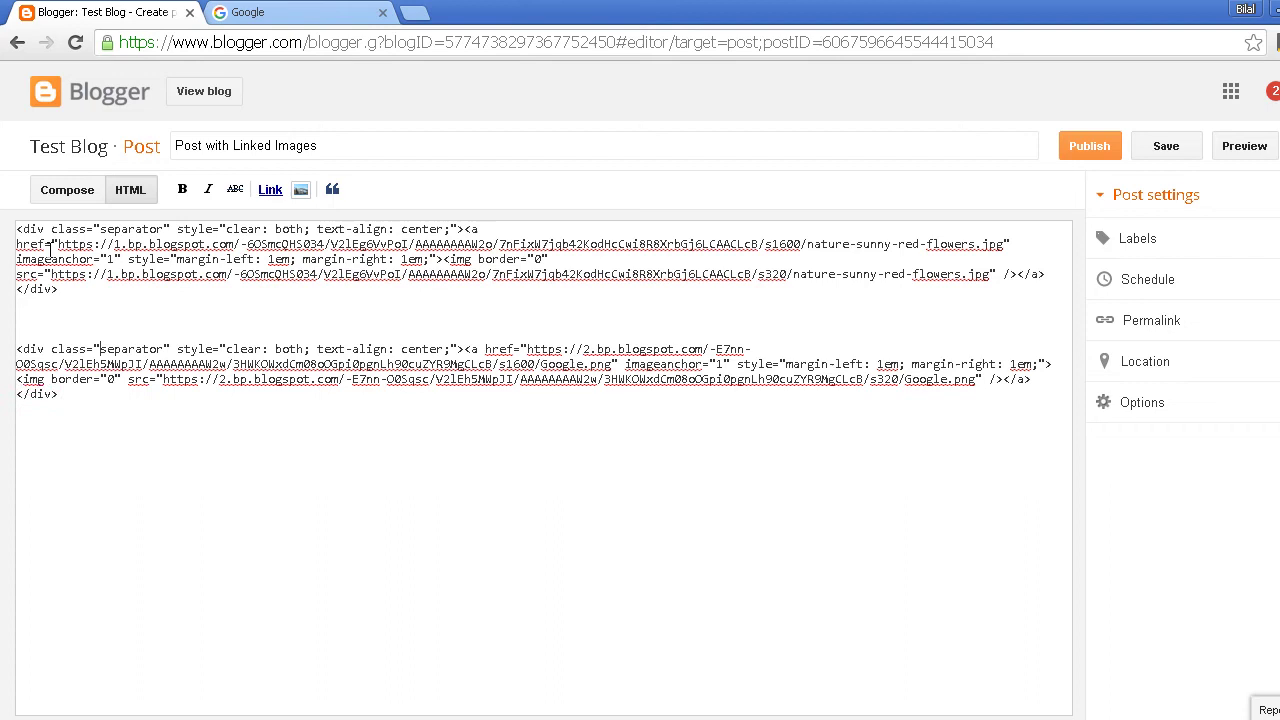
pyautogui.press('Return')
pyautogui.press('Return')
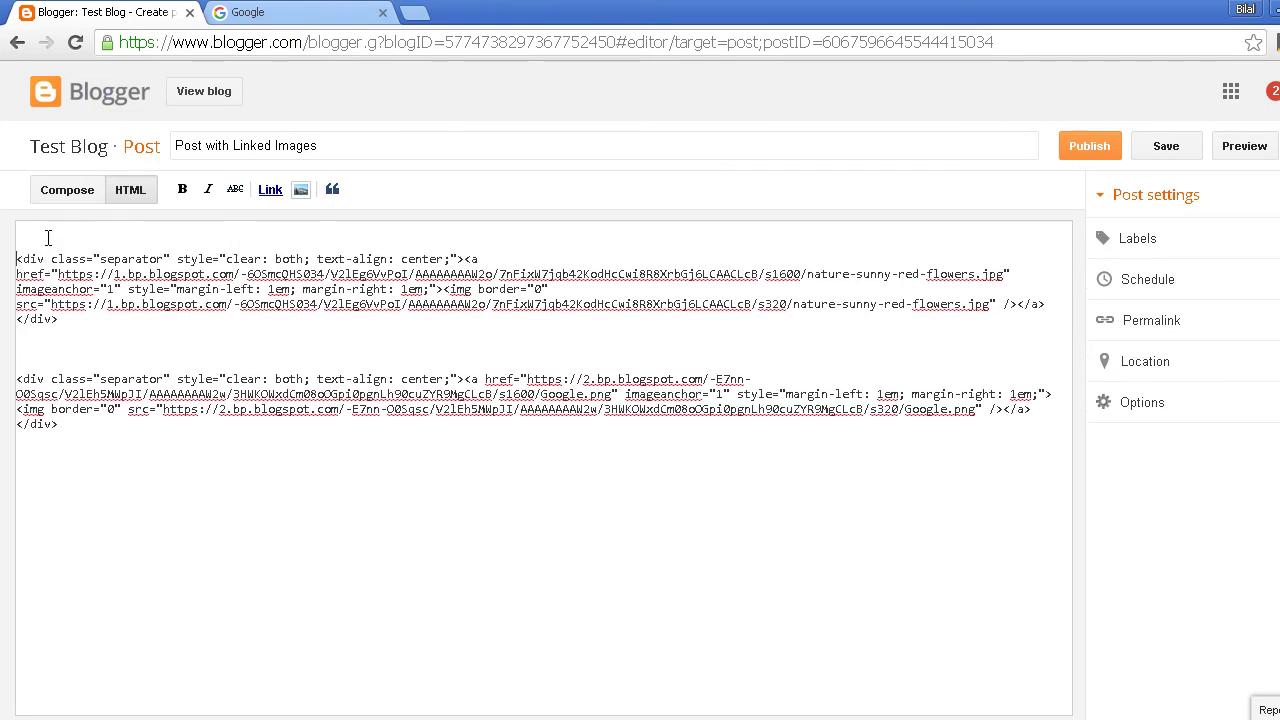
# Preview the post to check both images display, then close the preview
pyautogui.click(1232, 149)
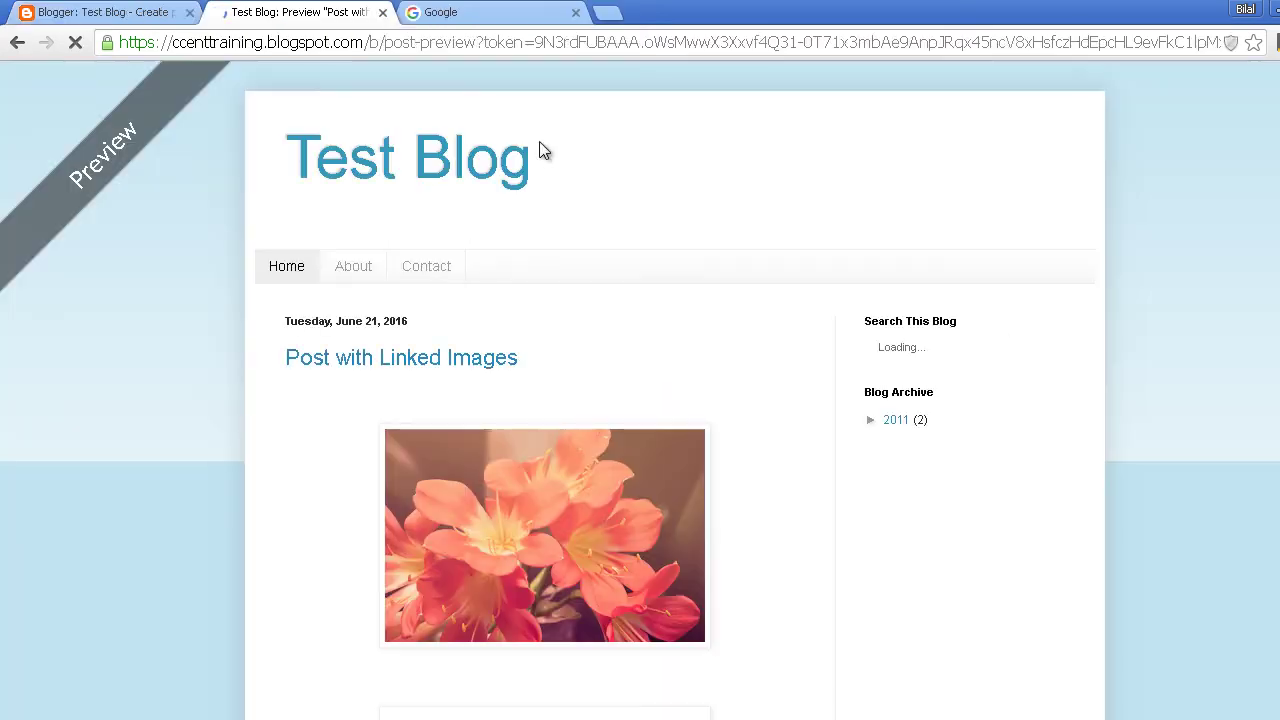
pyautogui.scroll(-10, 339, 210)
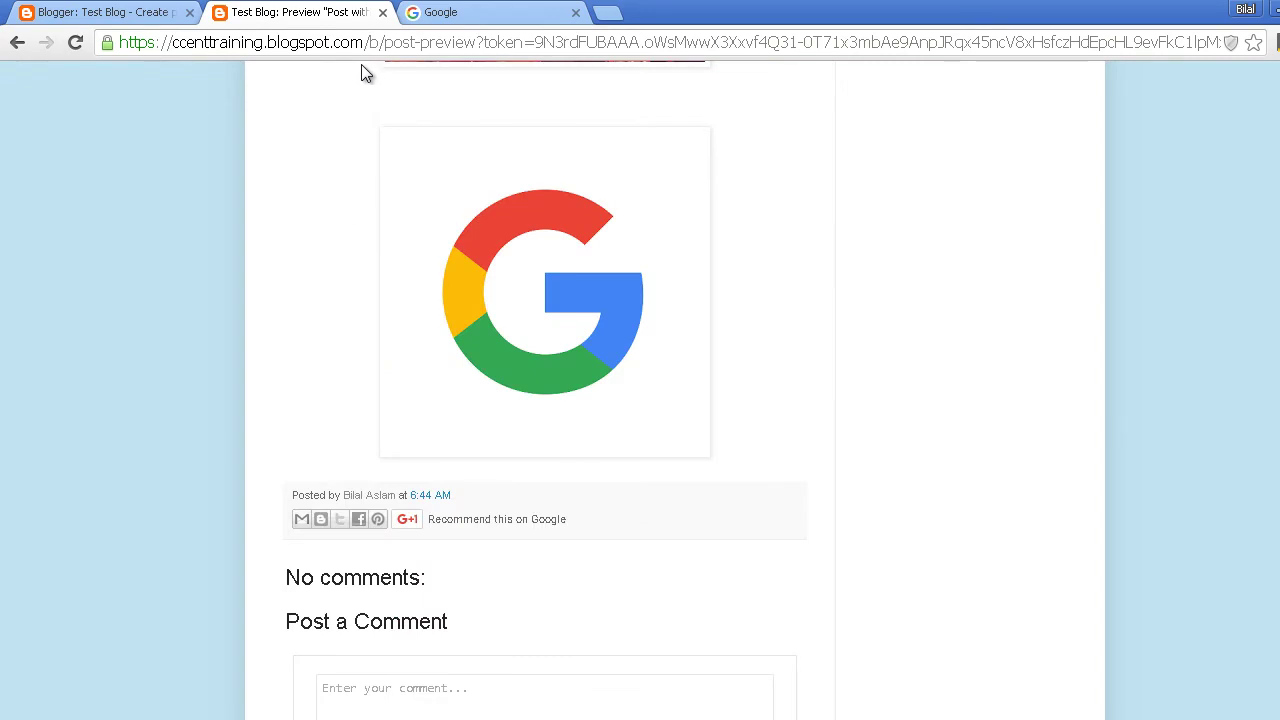
pyautogui.click(382, 12)
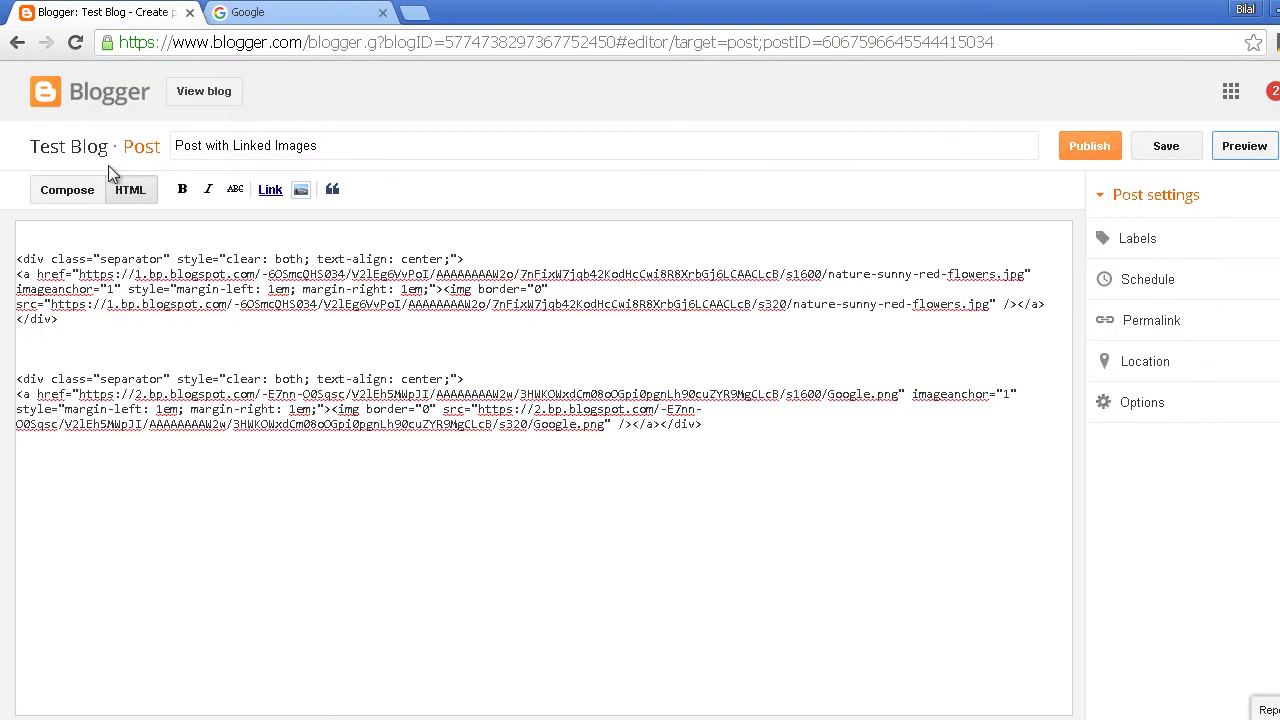
# Type caption lines saying the flower links to another post and the Google image opens Google's homepage in a new tab
pyautogui.click(168, 343)
pyautogui.press('Return')
pyautogui.press('Return')
pyautogui.write('Flow')
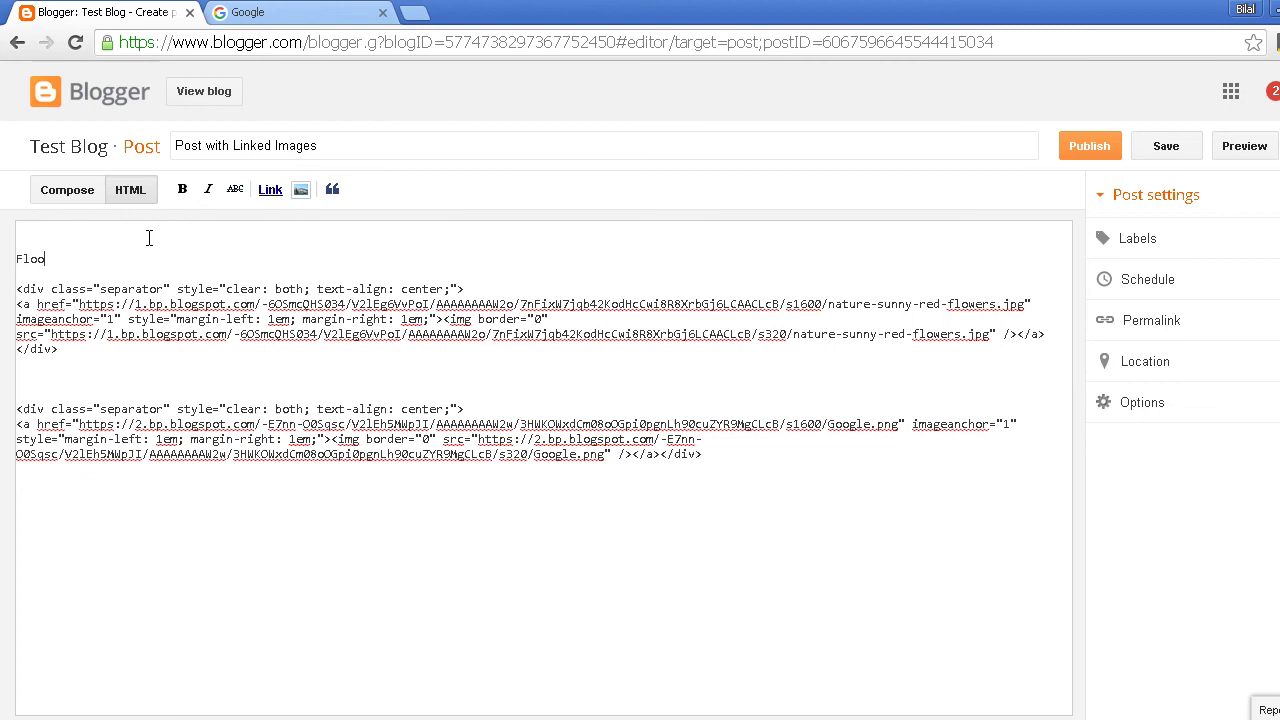
pyautogui.write('er images will link to another post of this blog.')
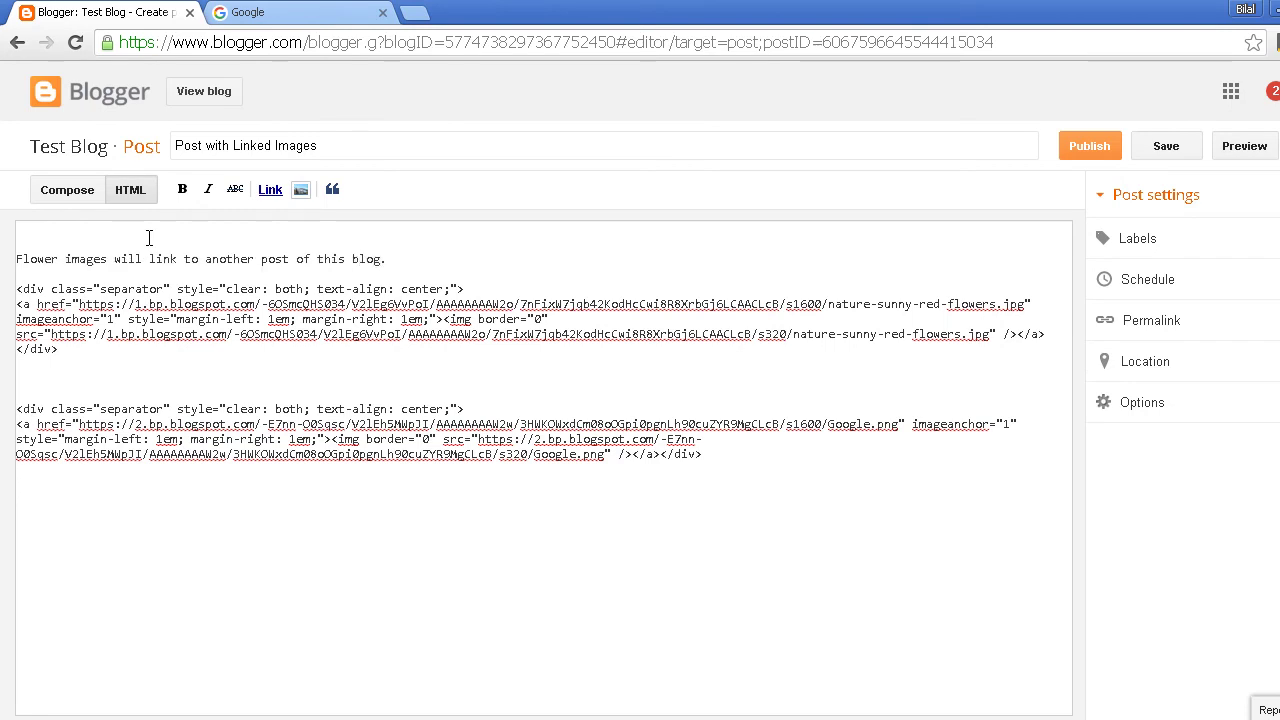
pyautogui.press('Return')
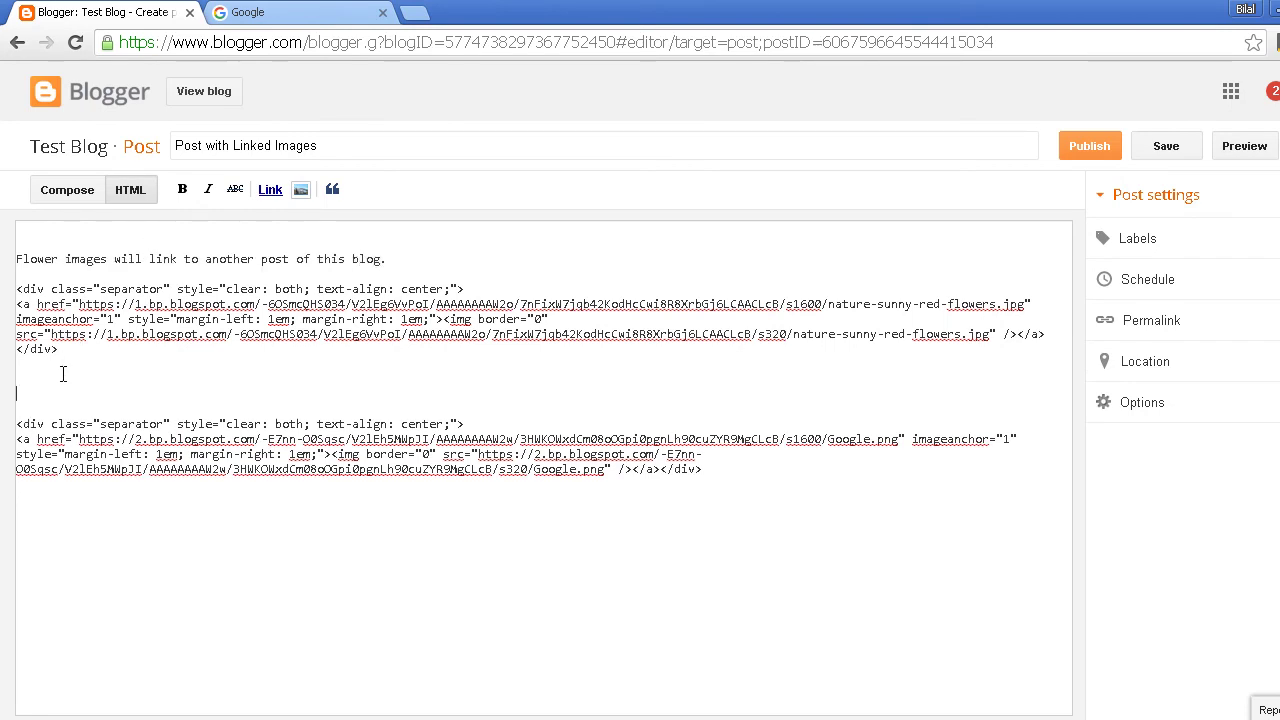
pyautogui.write("google image will link to Google's homepage but it opens in a new win")
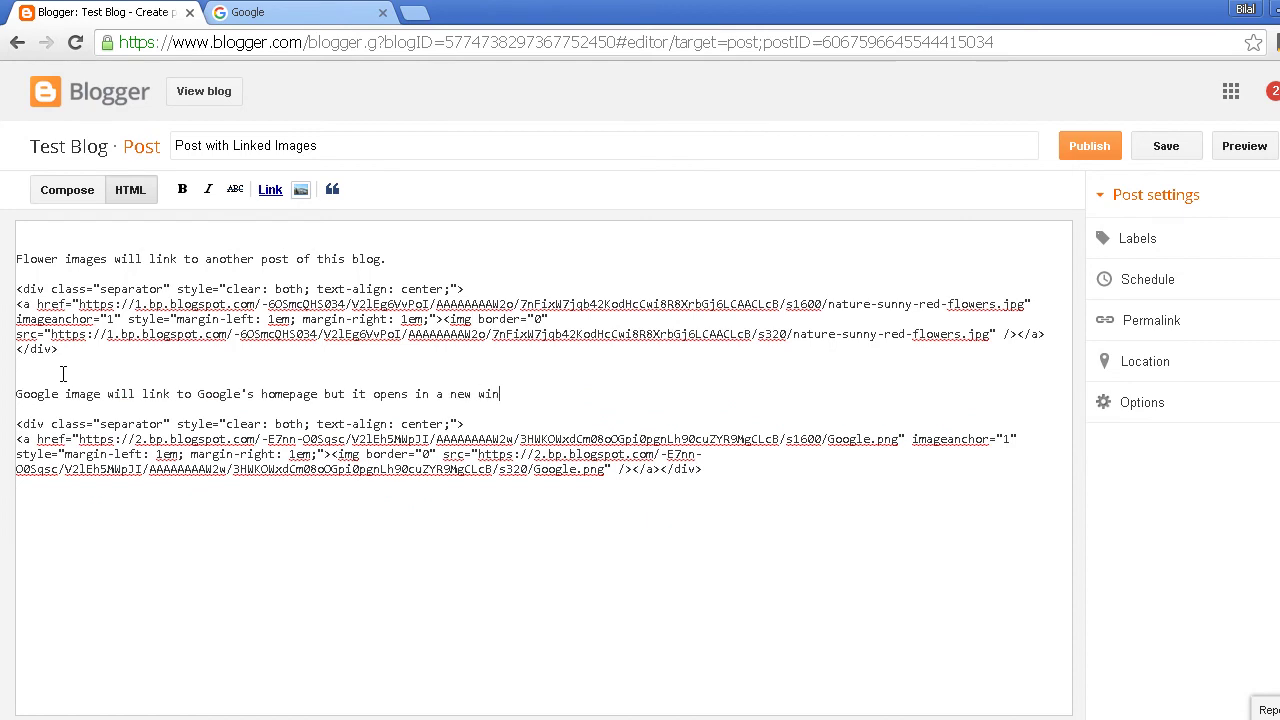
pyautogui.write('dow or tab.')
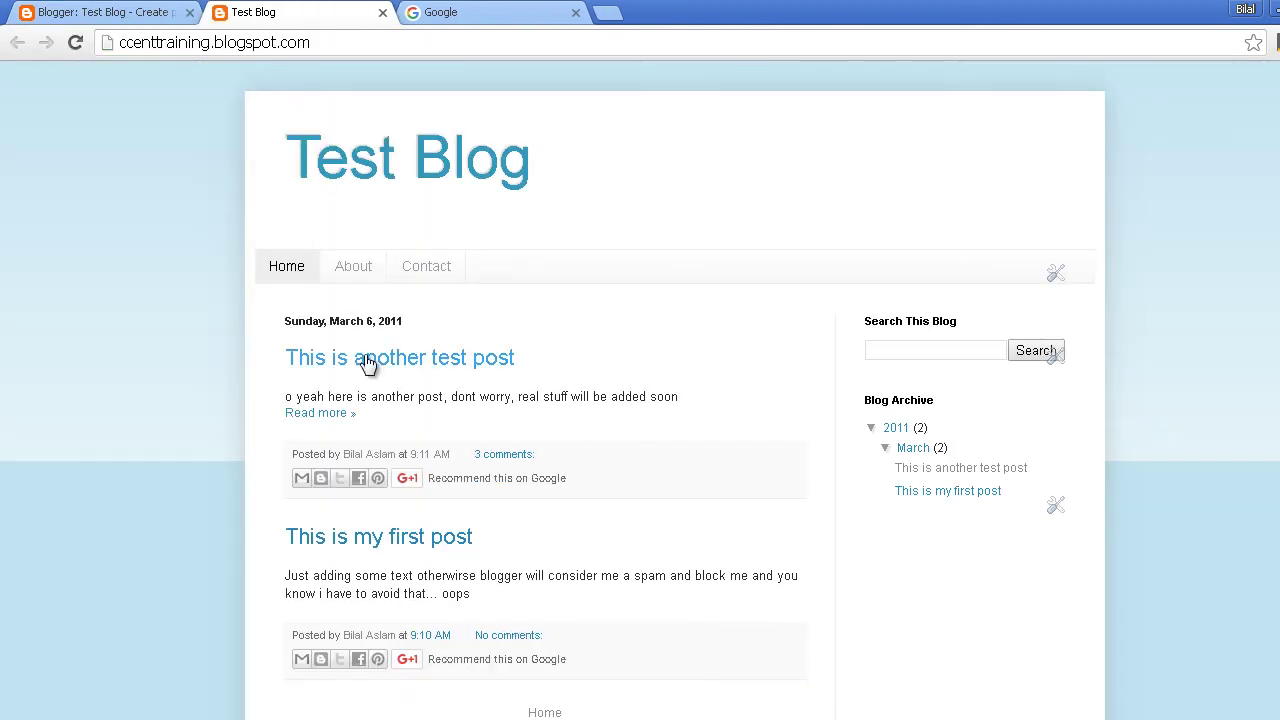
# Copy the web address of the post 'This is another test post' and return to the editor
pyautogui.click(375, 355)
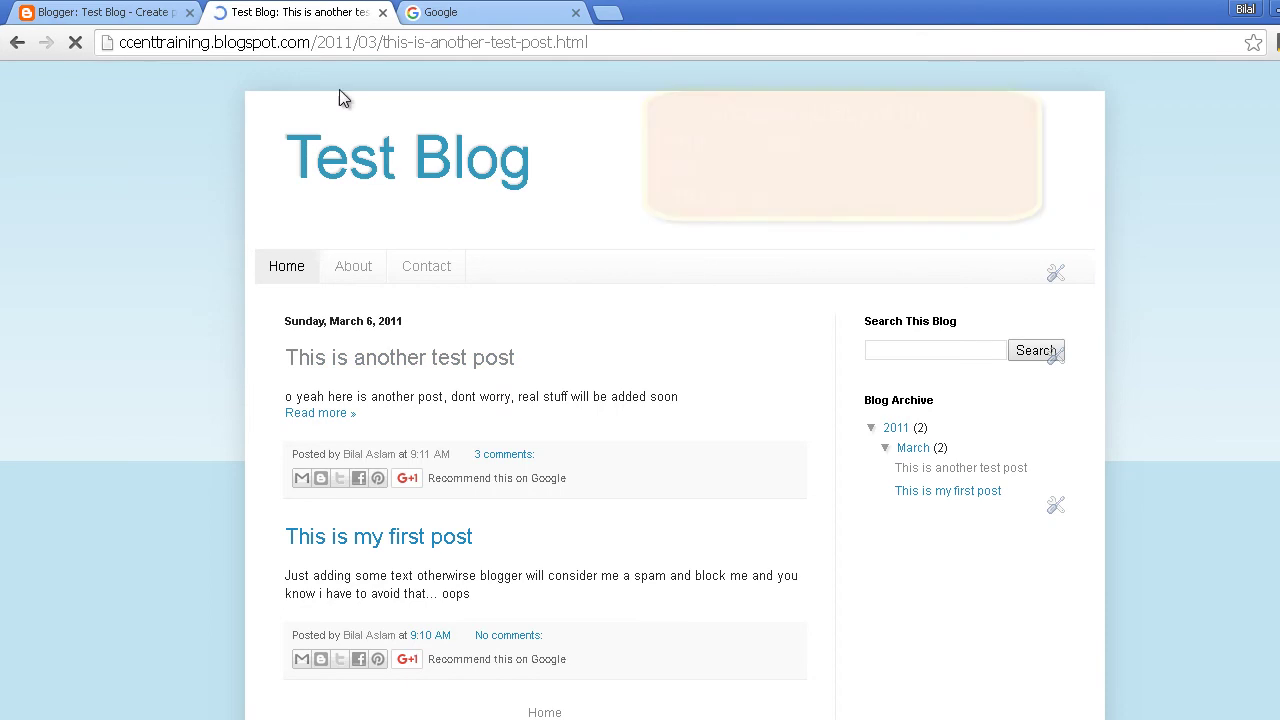
pyautogui.click(396, 44)
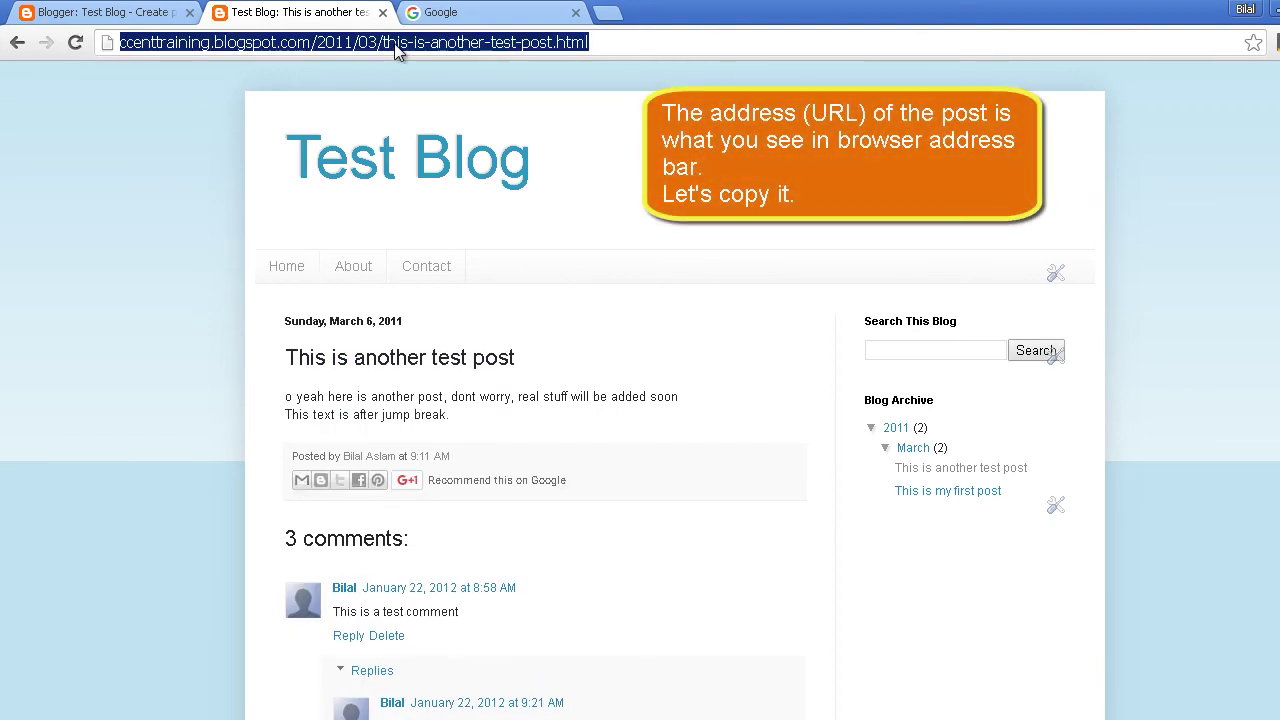
pyautogui.rightClick(396, 44)
pyautogui.click(440, 107)
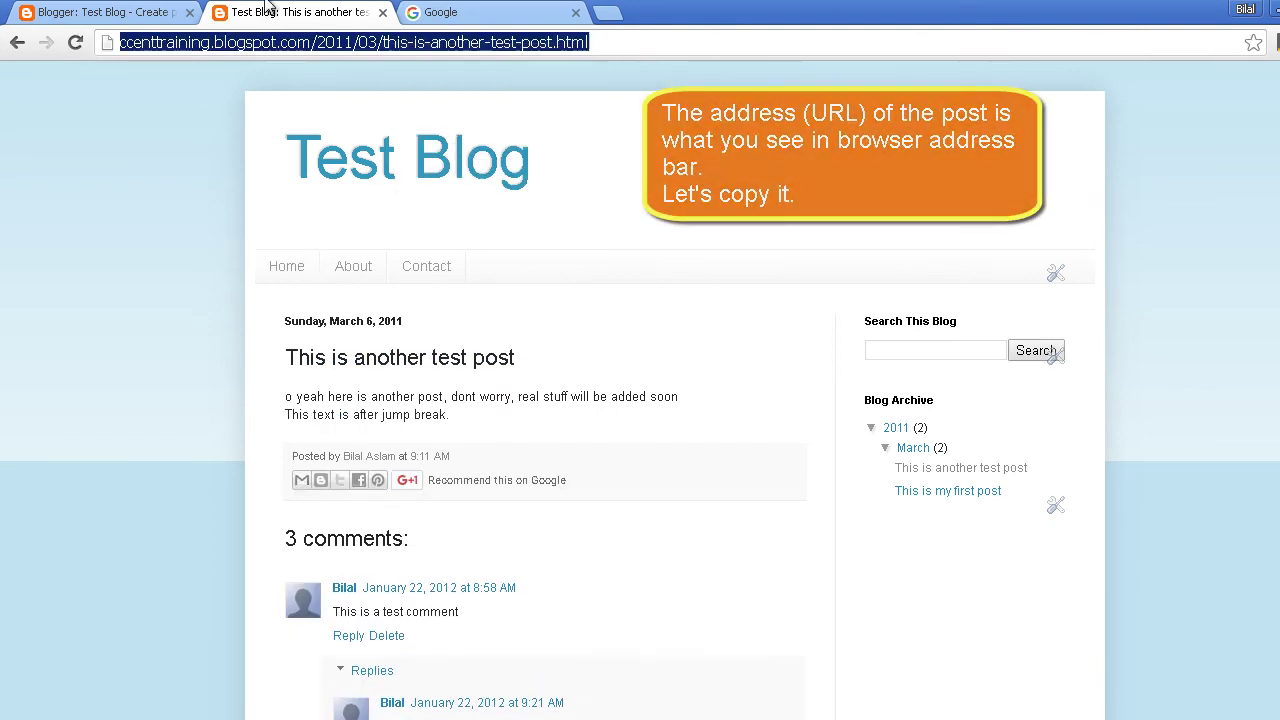
pyautogui.click(110, 10)
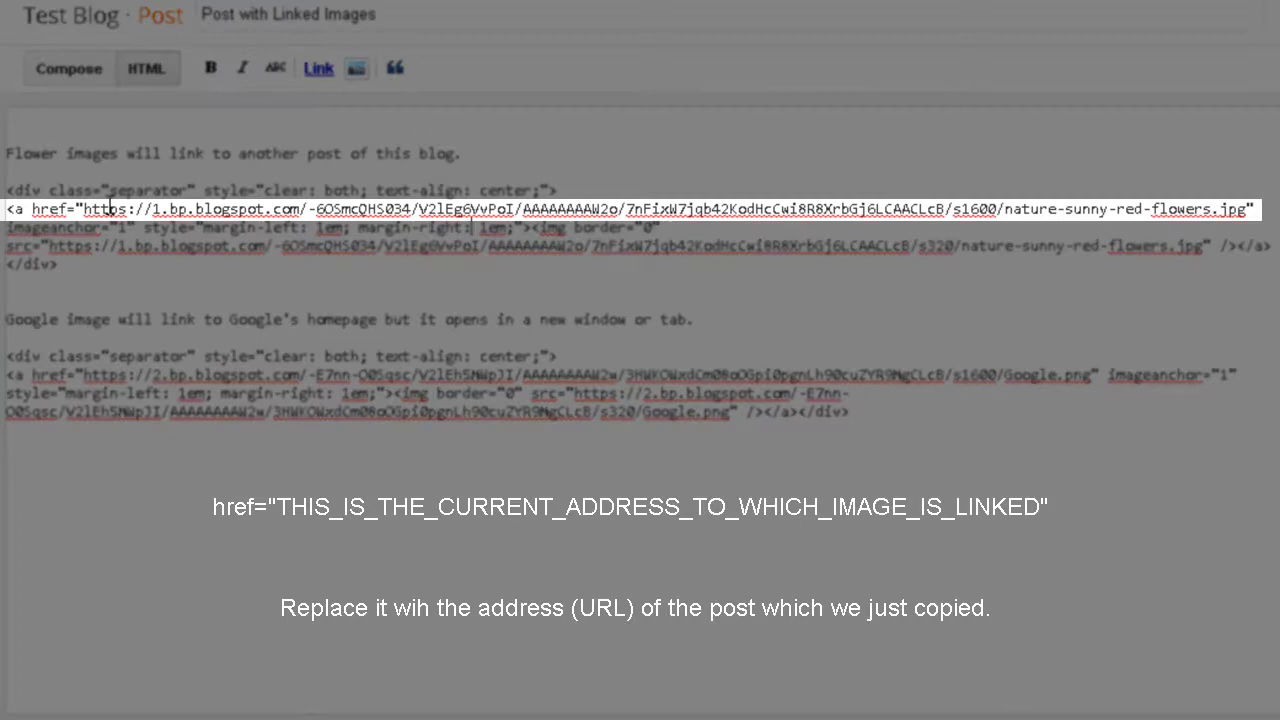
# Replace the flower image's href with the copied this-is-another-test-post.html address
pyautogui.moveTo(84, 209); pyautogui.dragTo(1221, 211)
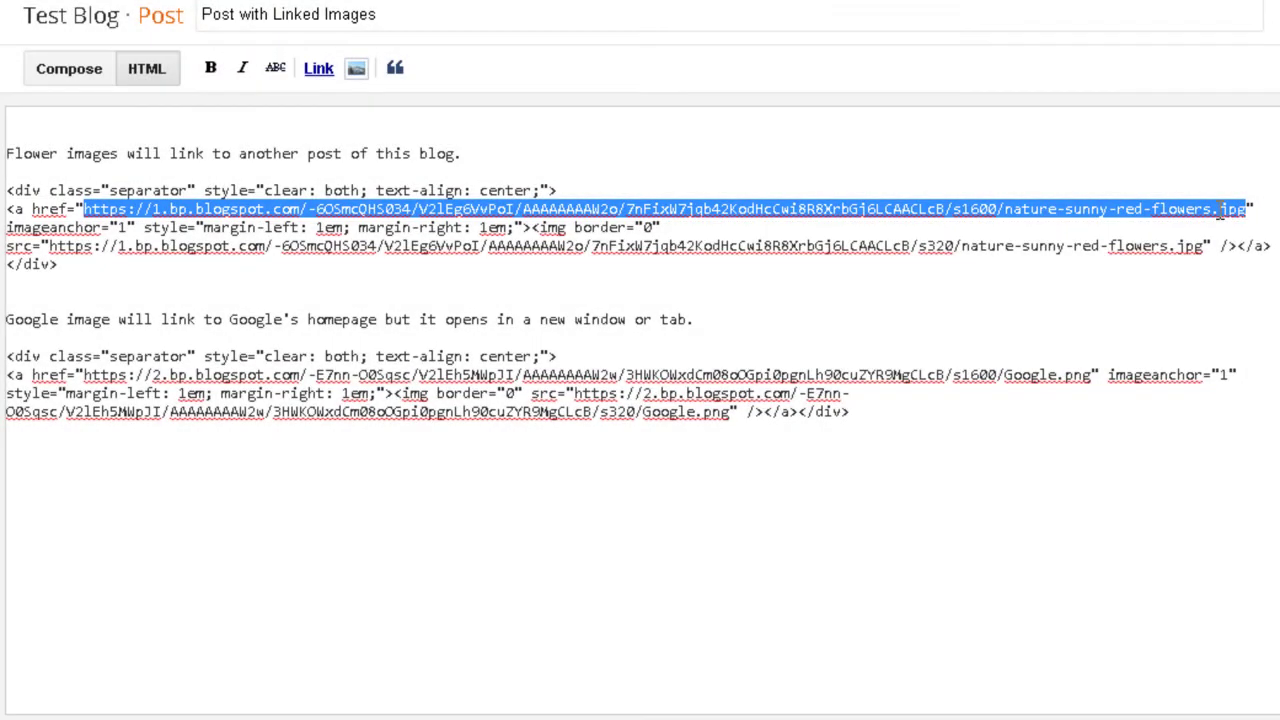
pyautogui.press('BackSpace')
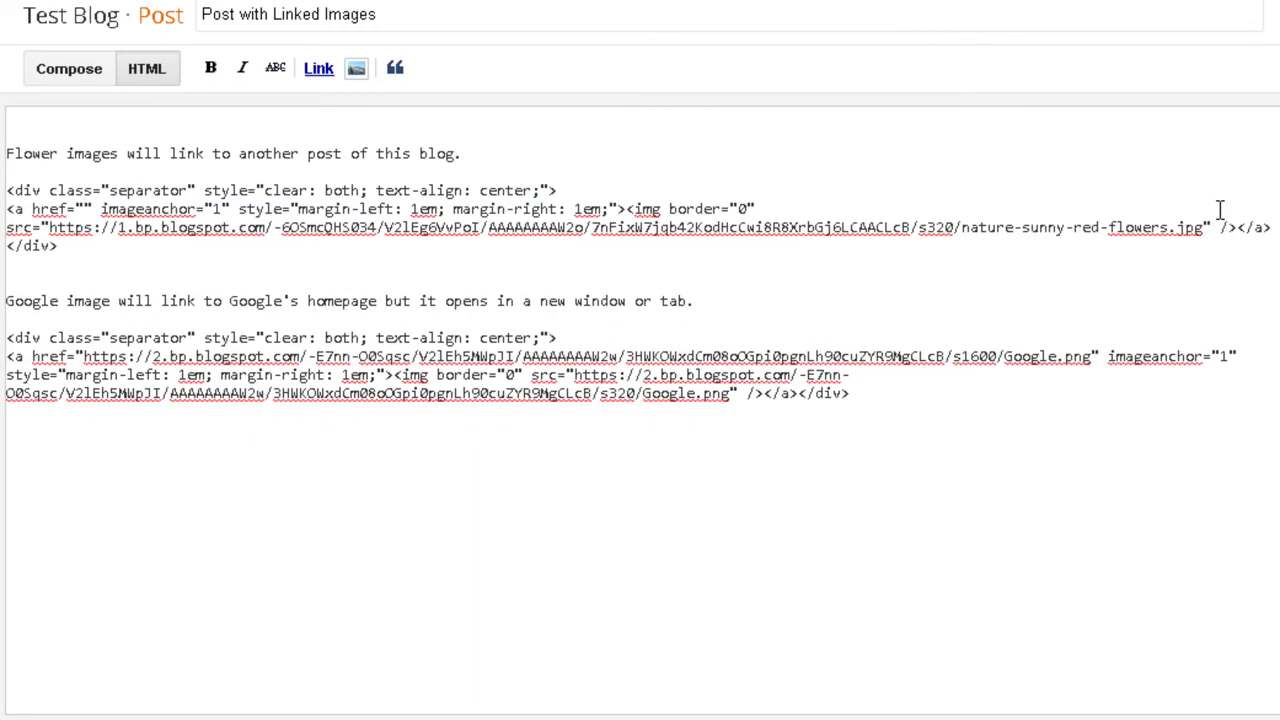
pyautogui.rightClick(85, 210)
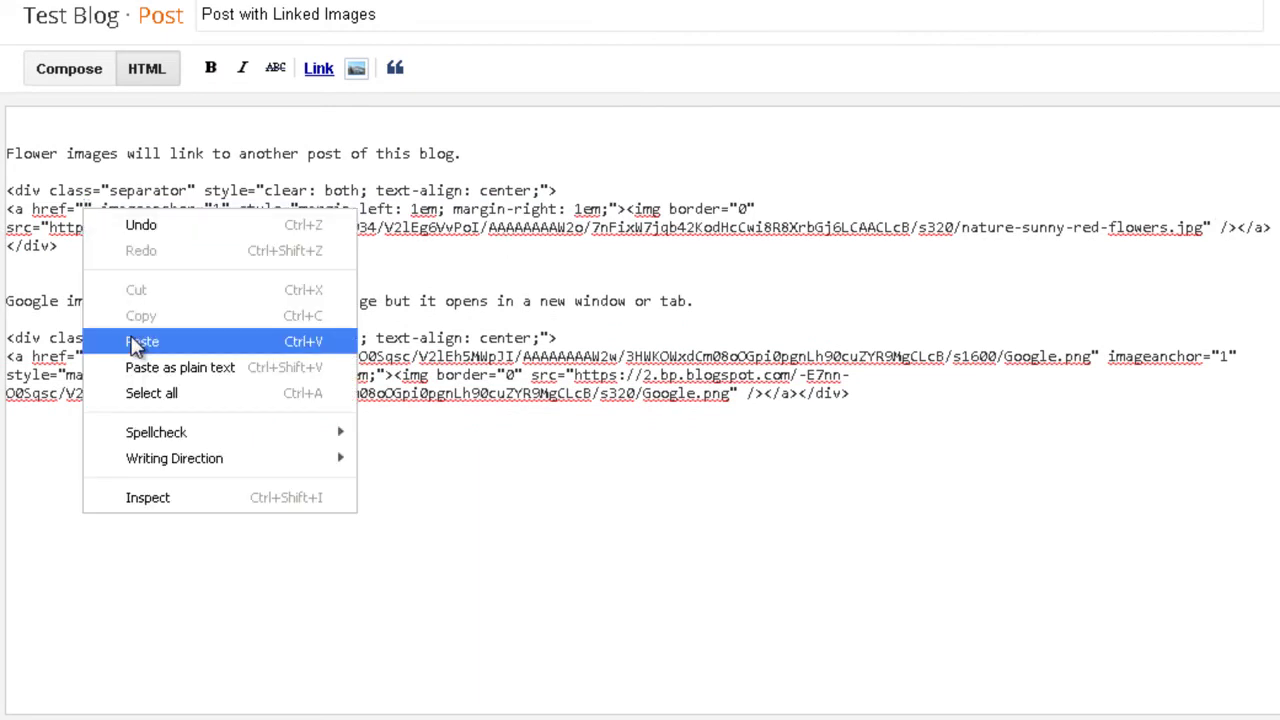
pyautogui.click(140, 342)
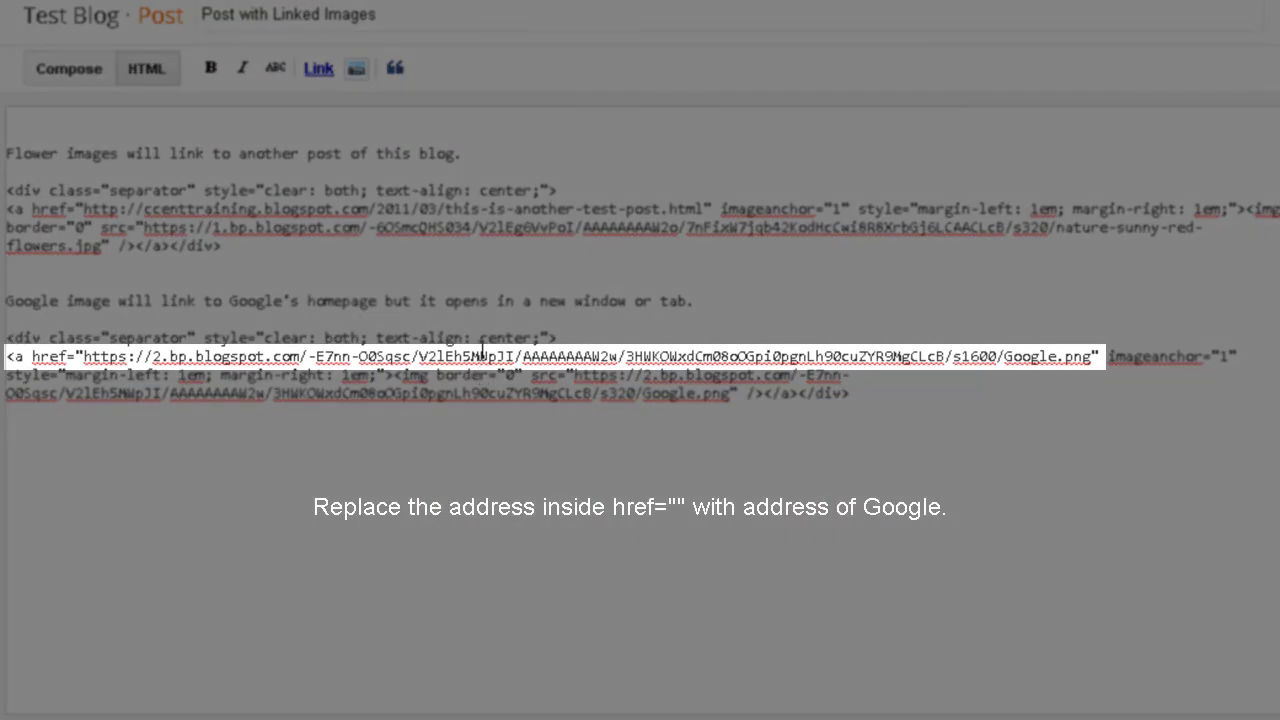
pyautogui.click(152, 356)
pyautogui.moveTo(84, 357); pyautogui.dragTo(1094, 357)
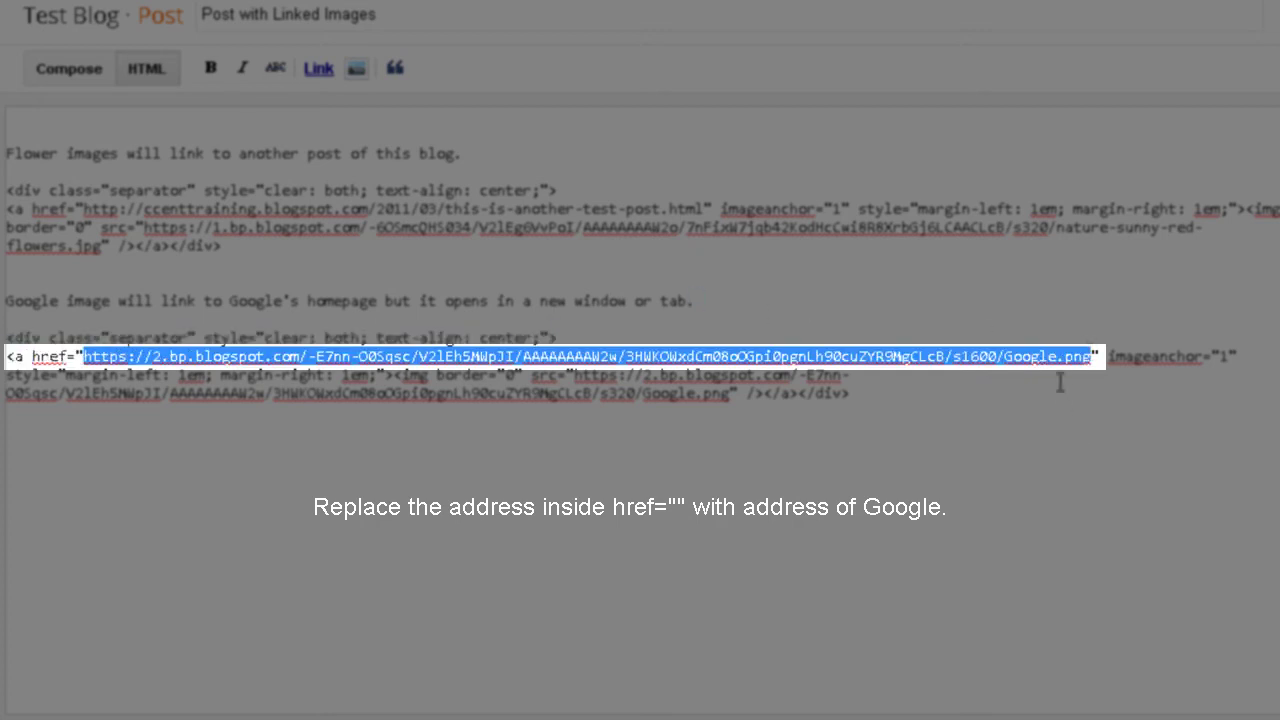
pyautogui.press('Delete')
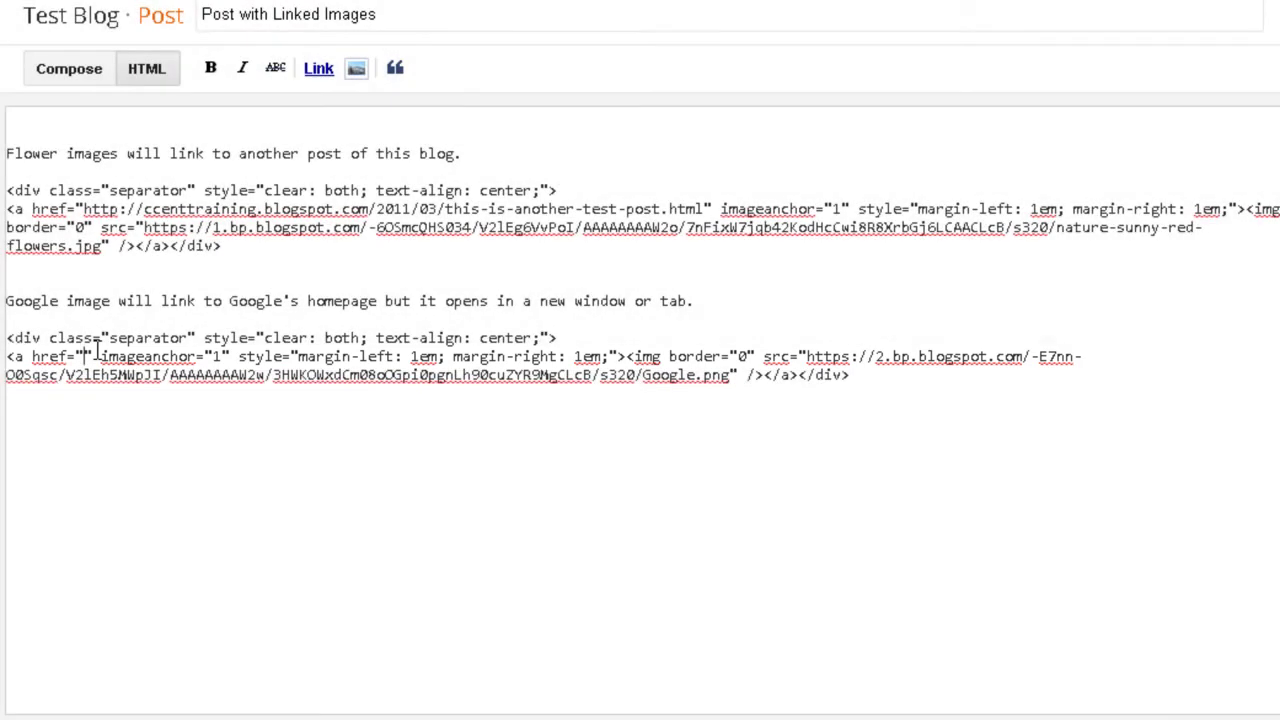
pyautogui.rightClick(84, 350)
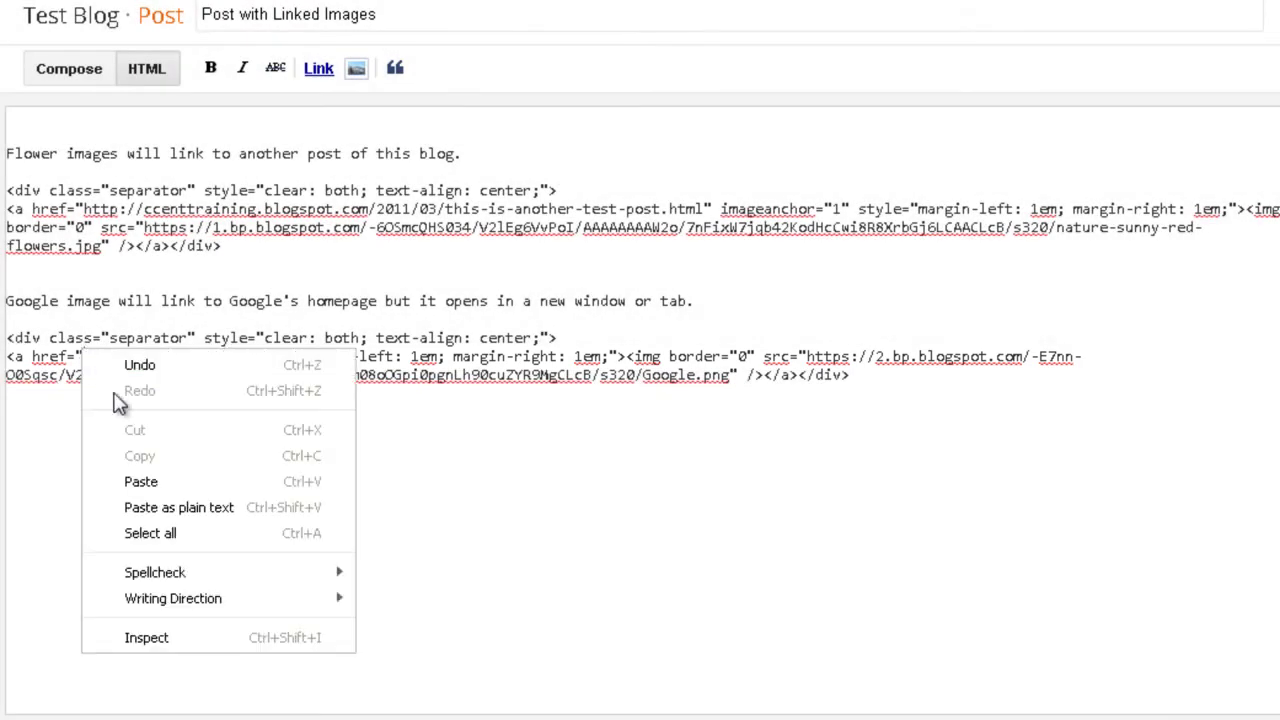
pyautogui.click(141, 481)
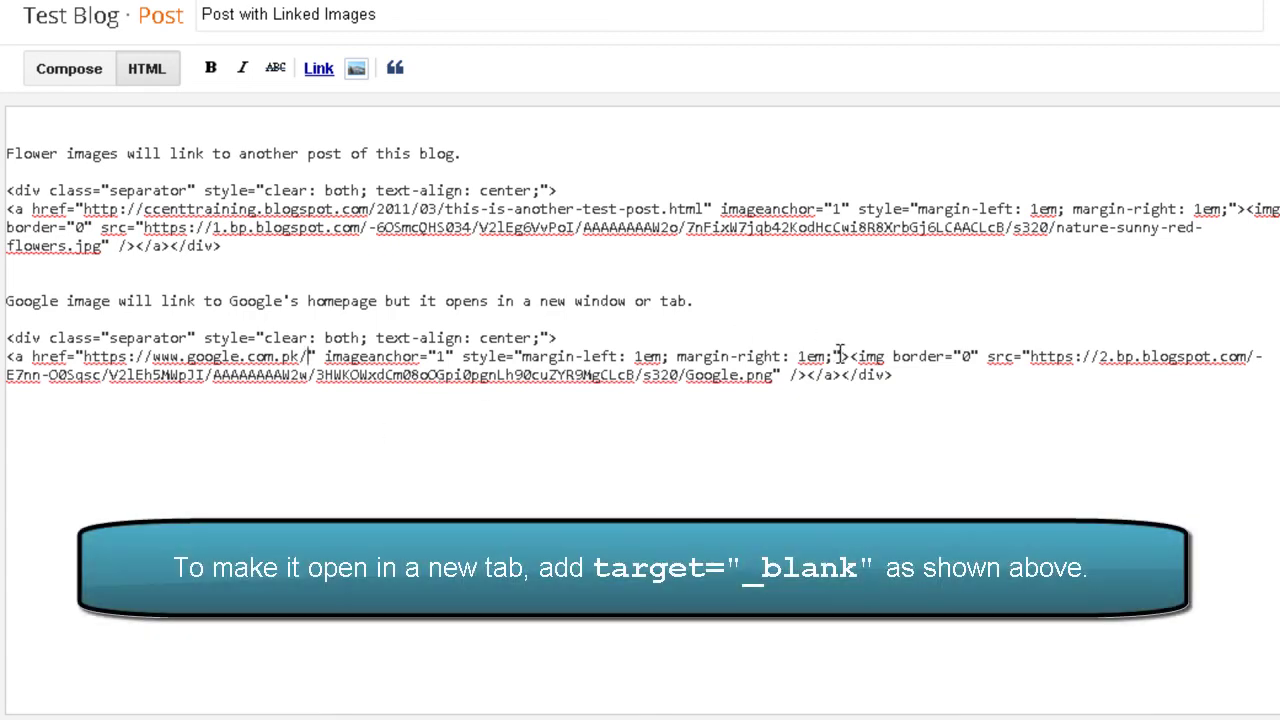
# Add target="_blank" to the Google image's link so it opens in a new tab
pyautogui.click(843, 356)
pyautogui.write('target')
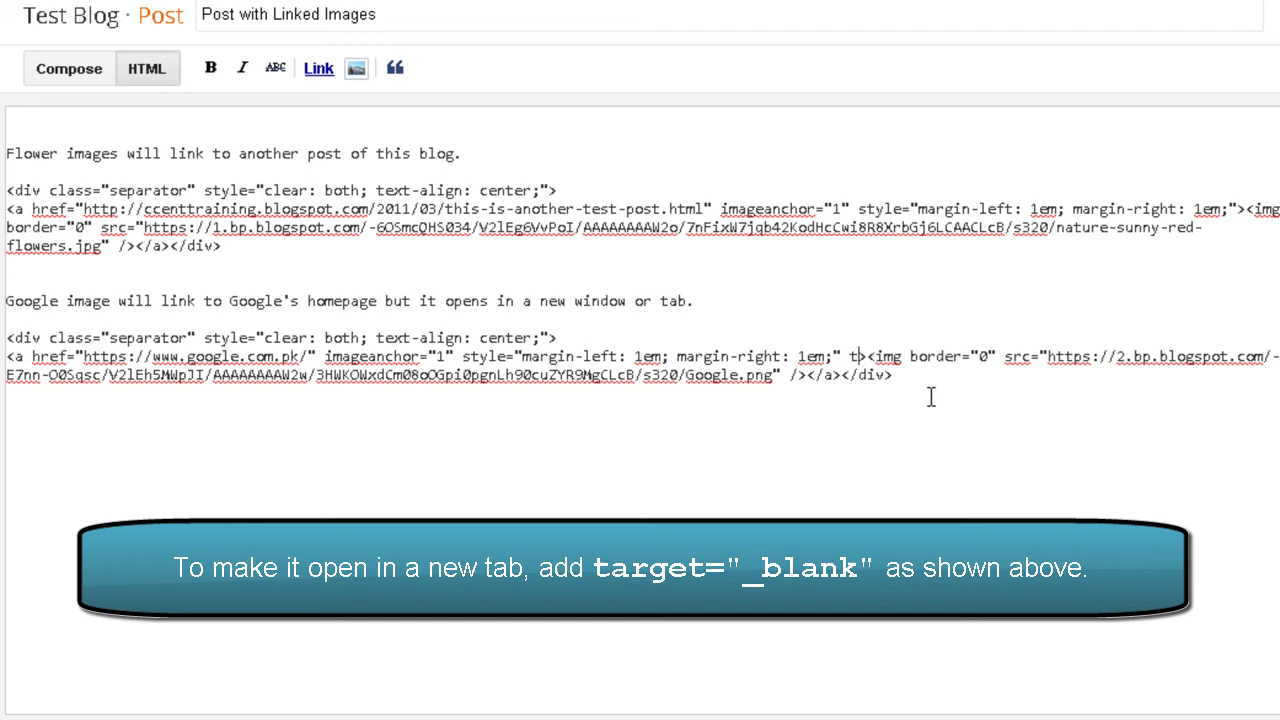
pyautogui.write('="_"')
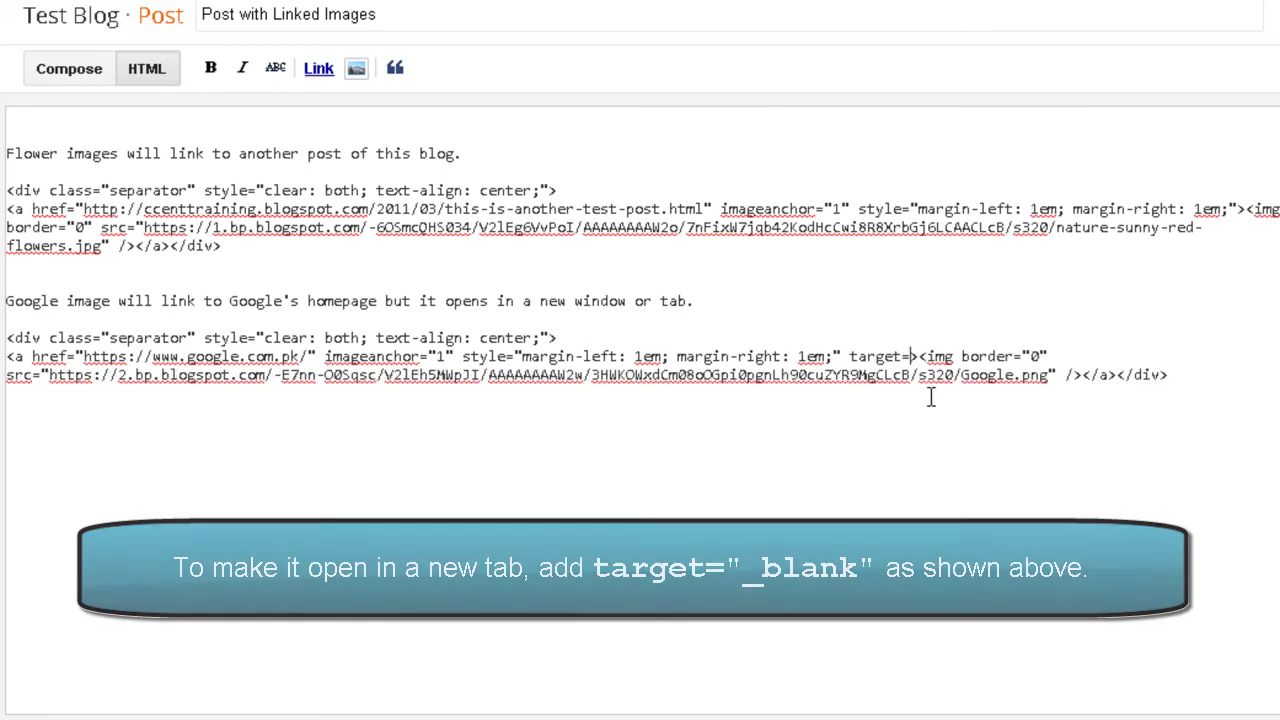
pyautogui.press('Left')
pyautogui.write('_blank')
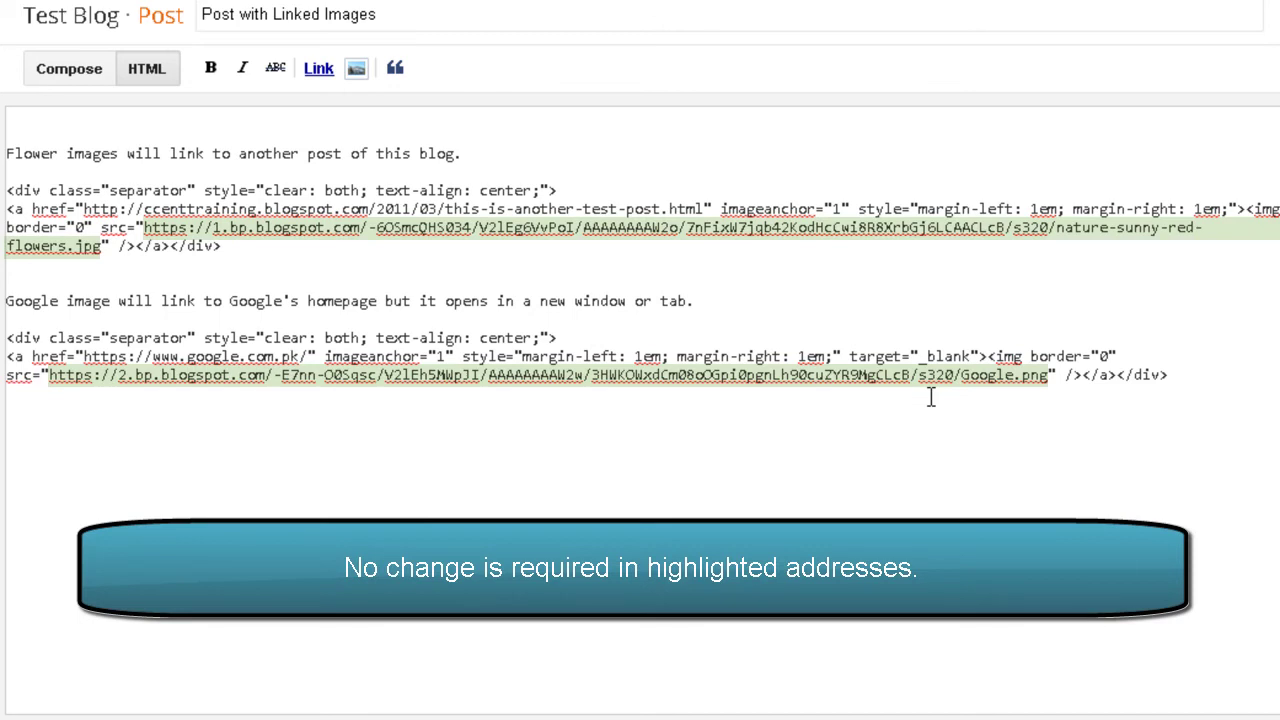
pyautogui.click(1179, 398)
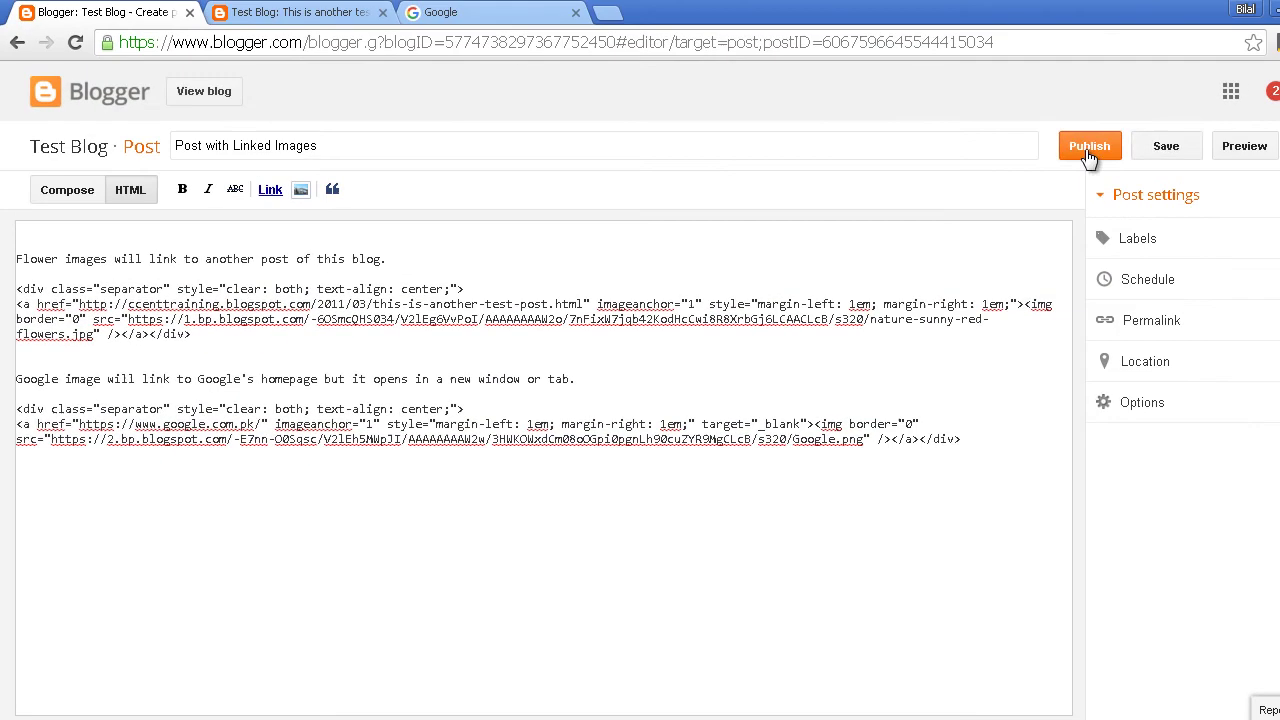
# Publish 'Post with Linked Images' and open its live page from the All posts list
pyautogui.click(1088, 150)
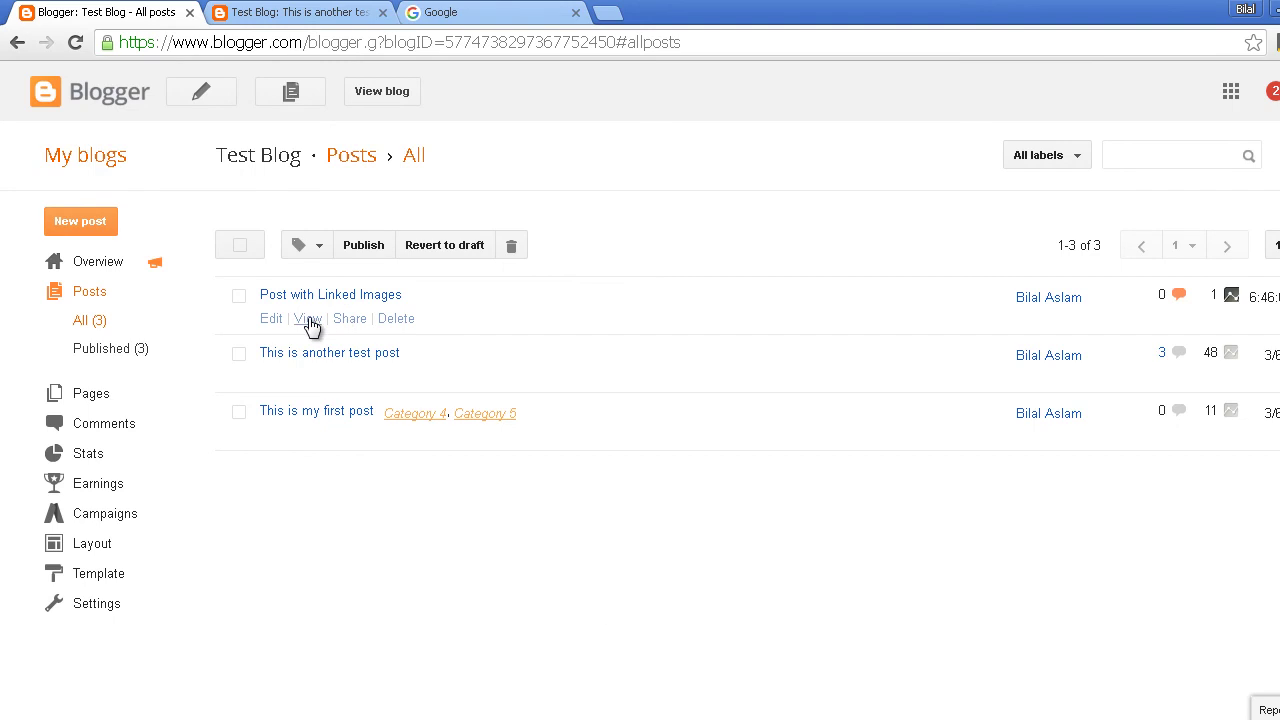
pyautogui.click(309, 319)
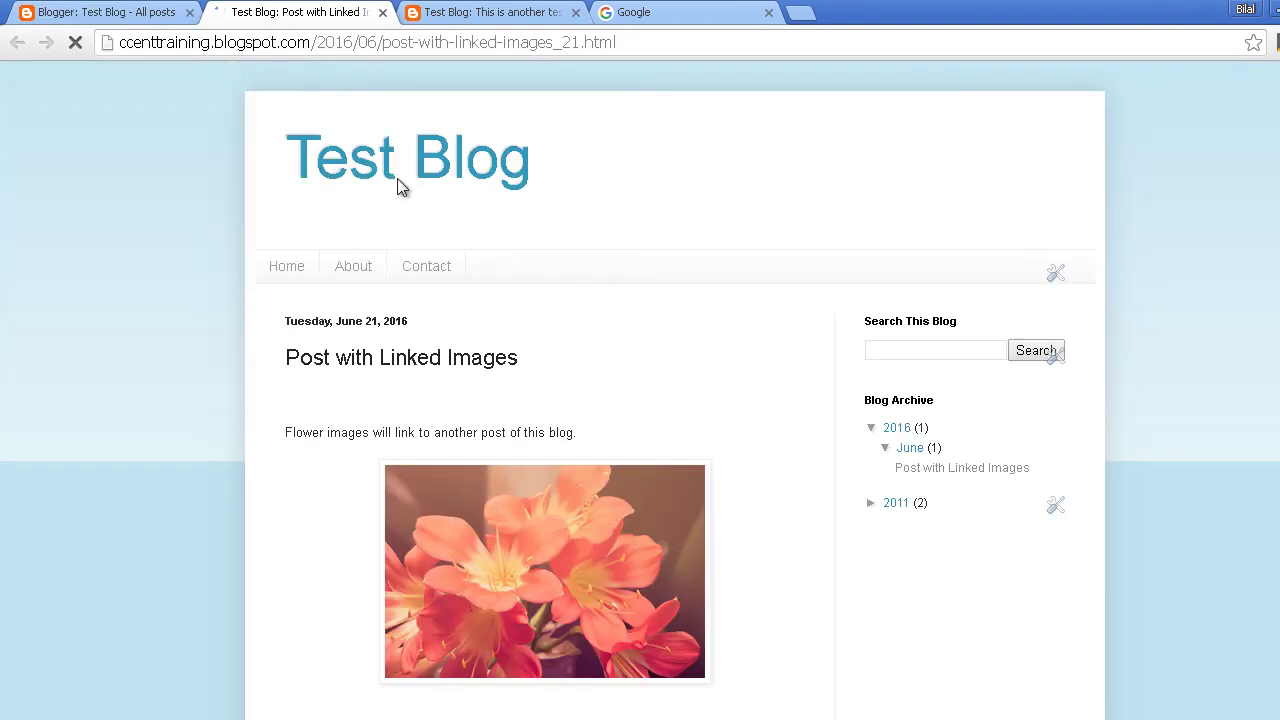
# Check that the flower image on the live post opens the other blog post
pyautogui.scroll(-2, 187, 222)
pyautogui.scroll(-2, 187, 222)
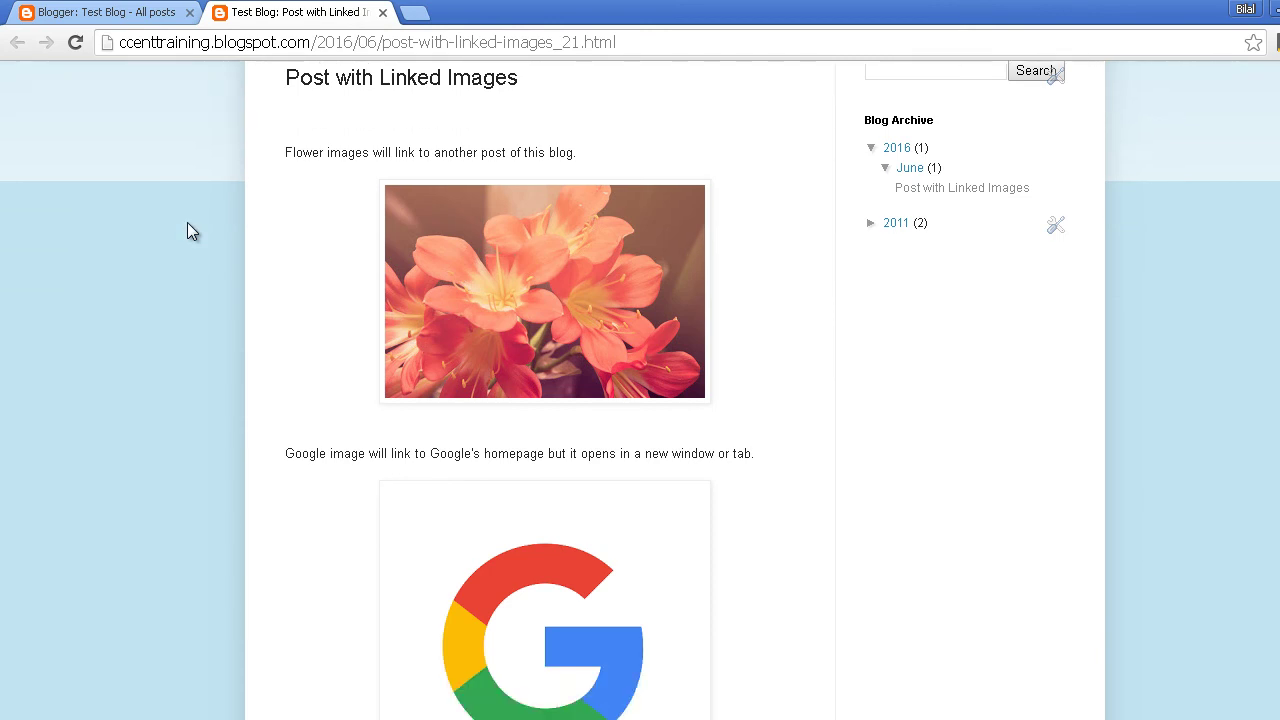
pyautogui.scroll(-1, 193, 231)
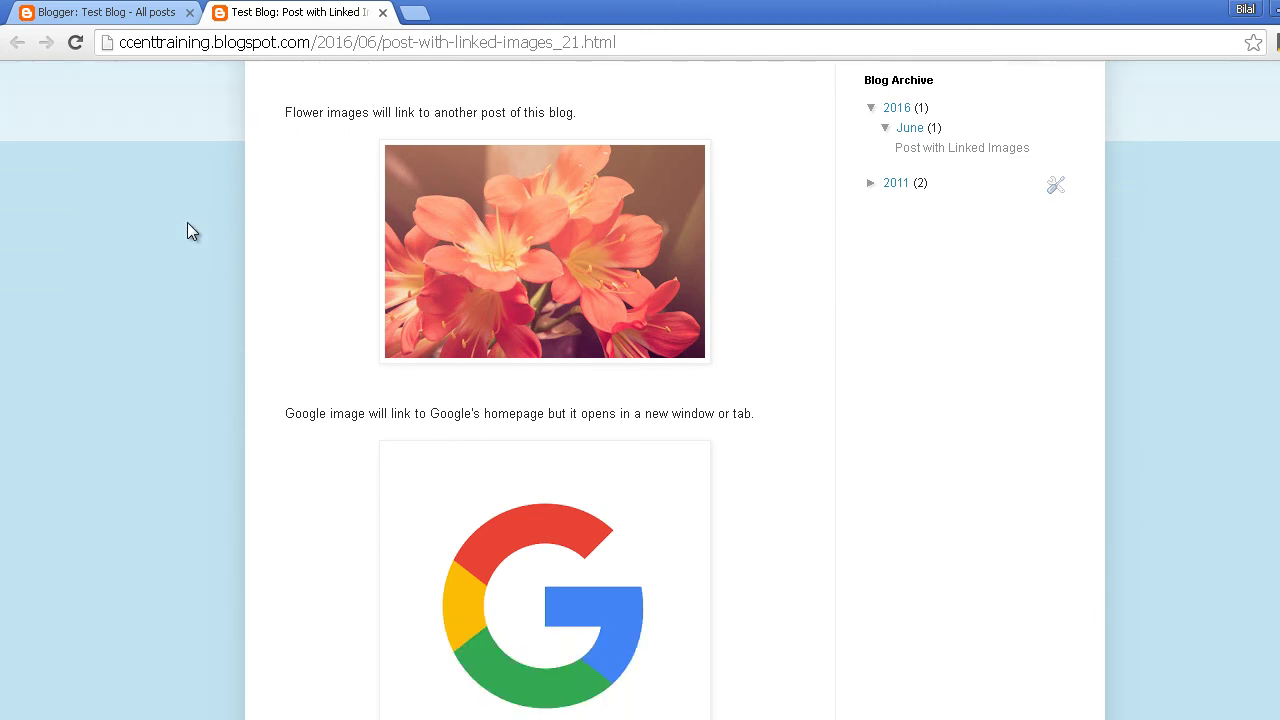
pyautogui.click(413, 220)
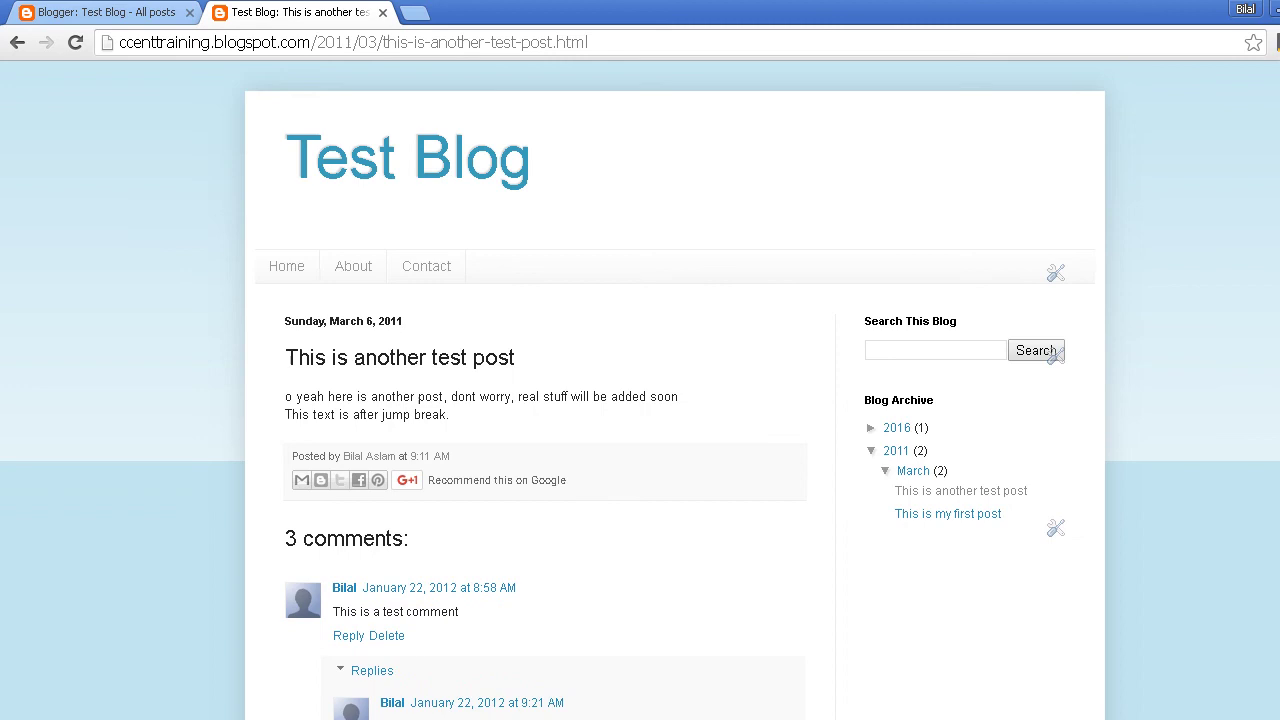
pyautogui.scroll(-2, 271, 166)
pyautogui.scroll(2, 271, 166)
# Go back and return to the post's tab, with google.com.pk open separately
pyautogui.click(14, 44)
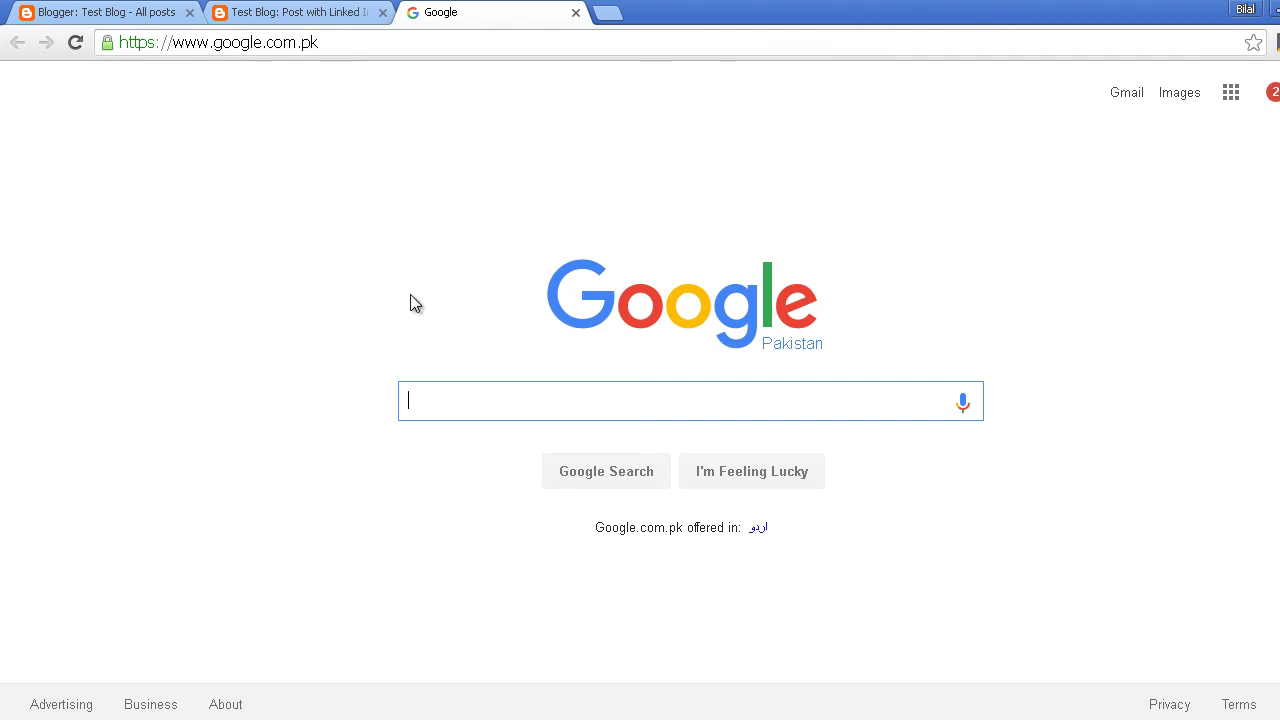
pyautogui.click(257, 5)
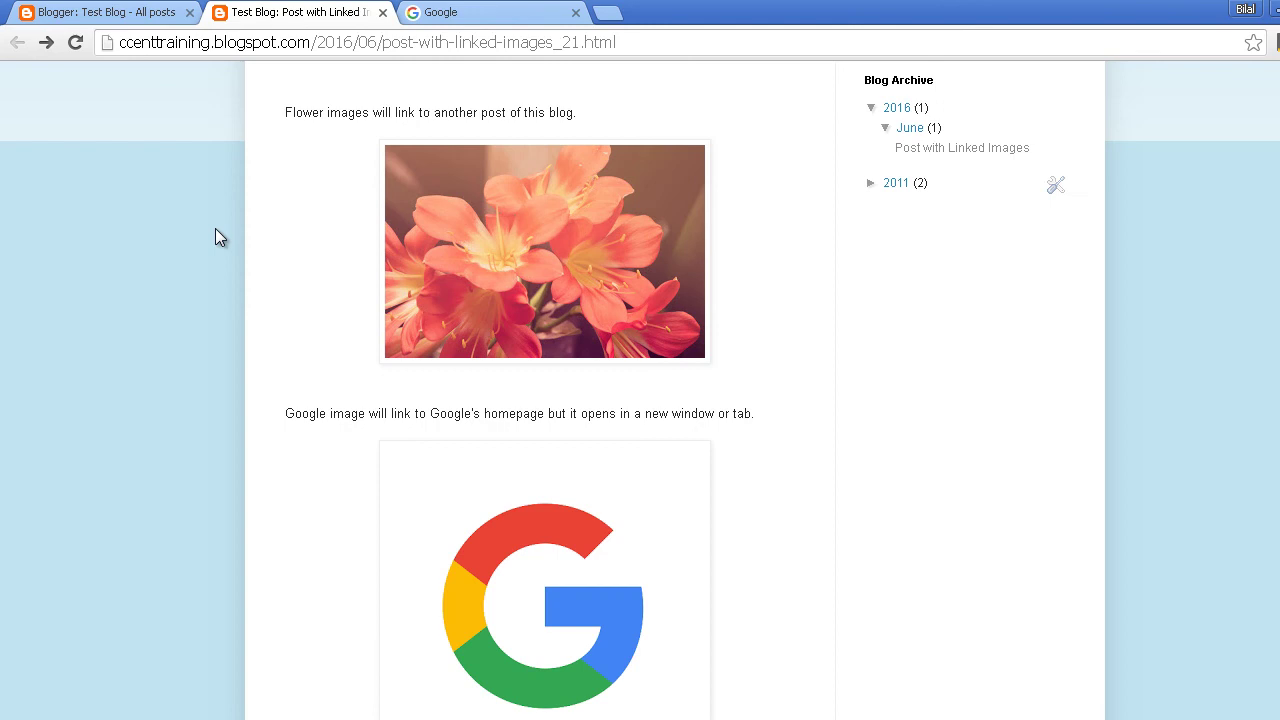
pyautogui.scroll(-1, 772, 314)
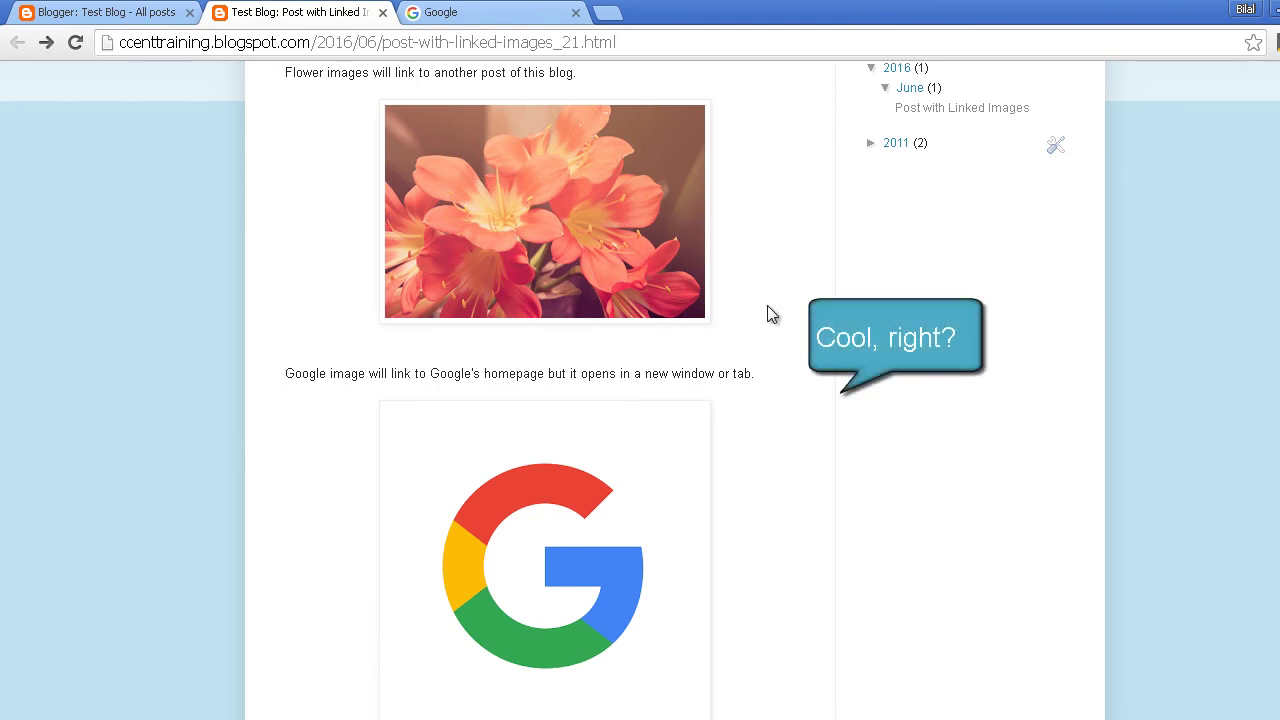